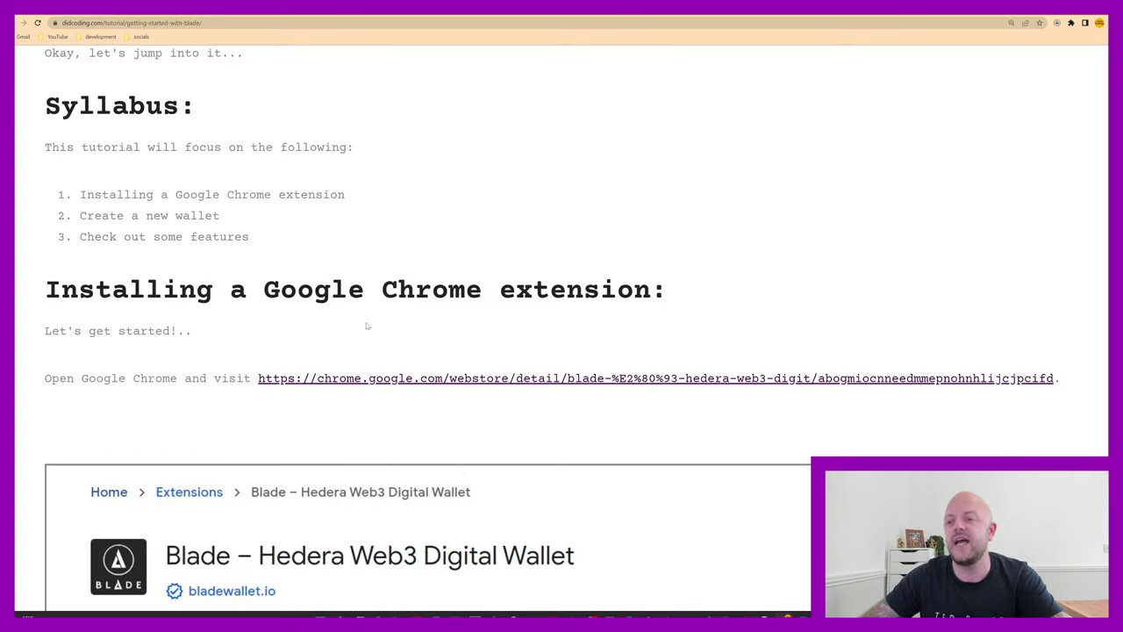
Review the Blade tutorial's syllabus and Chrome extension installation section, along with the Blade Wallet website.
scroll(366, 326, up, 4)
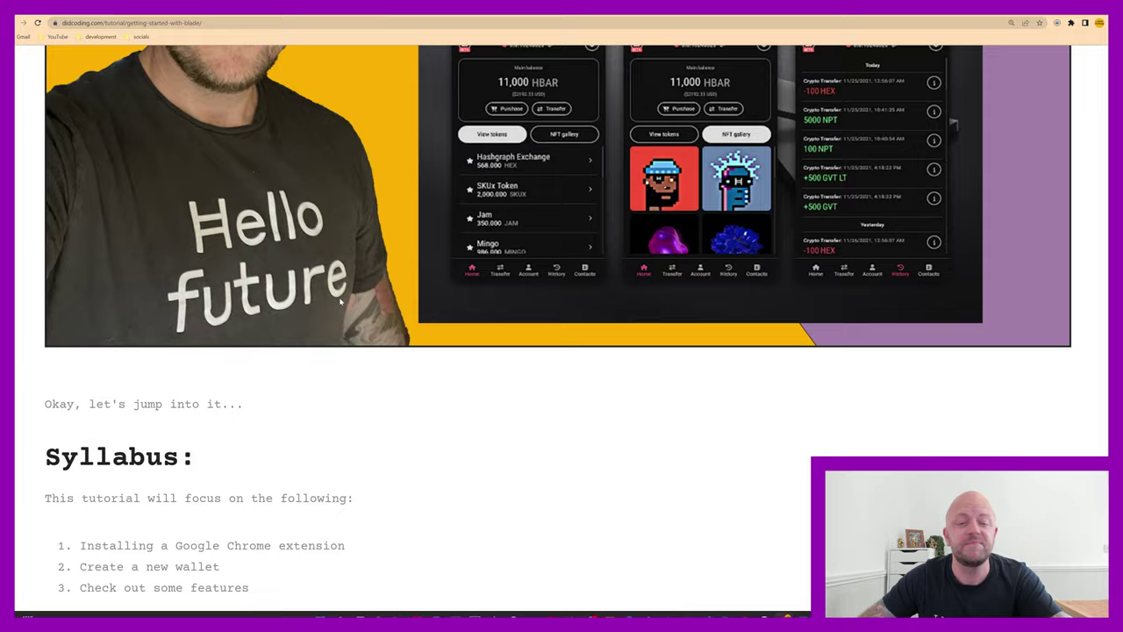
scroll(341, 301, down, 4)
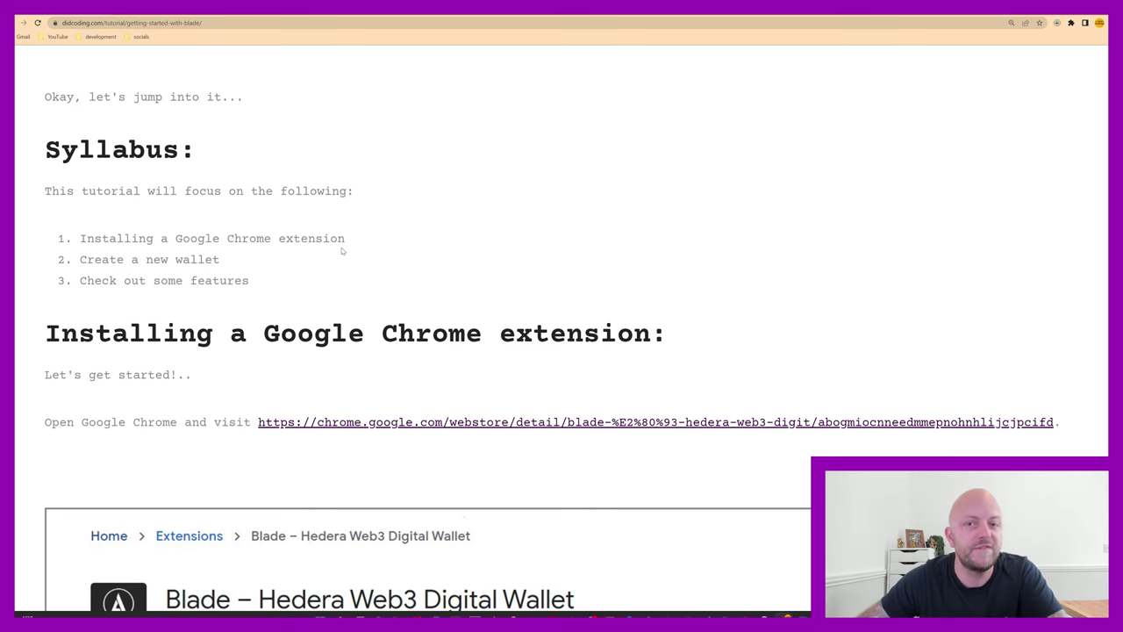
scroll(355, 219, up, 2)
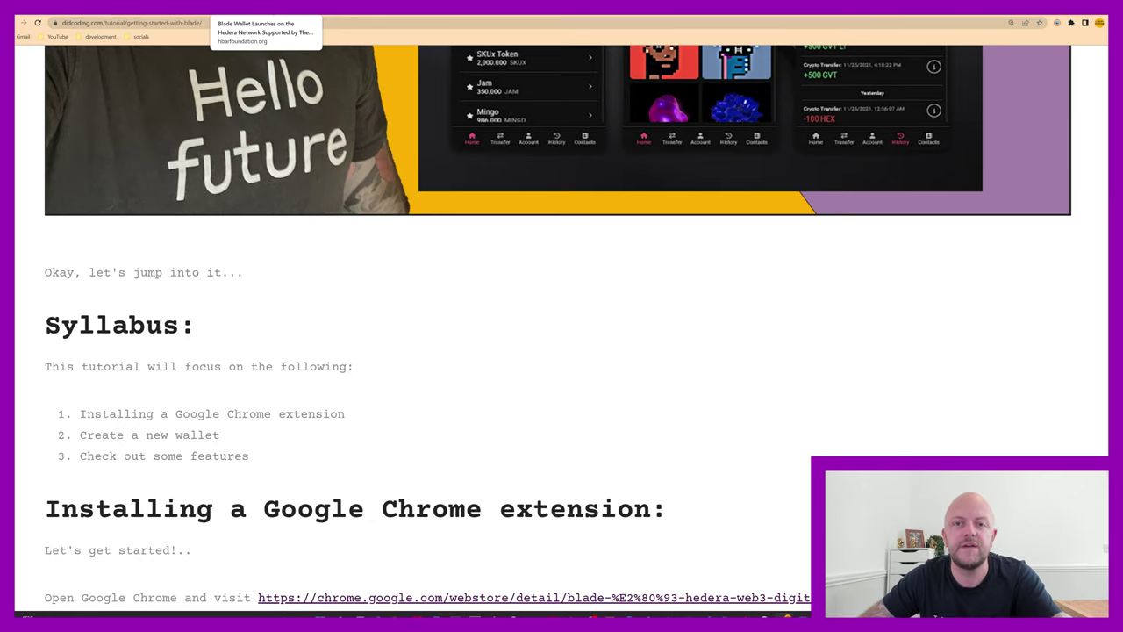
click(158, 15)
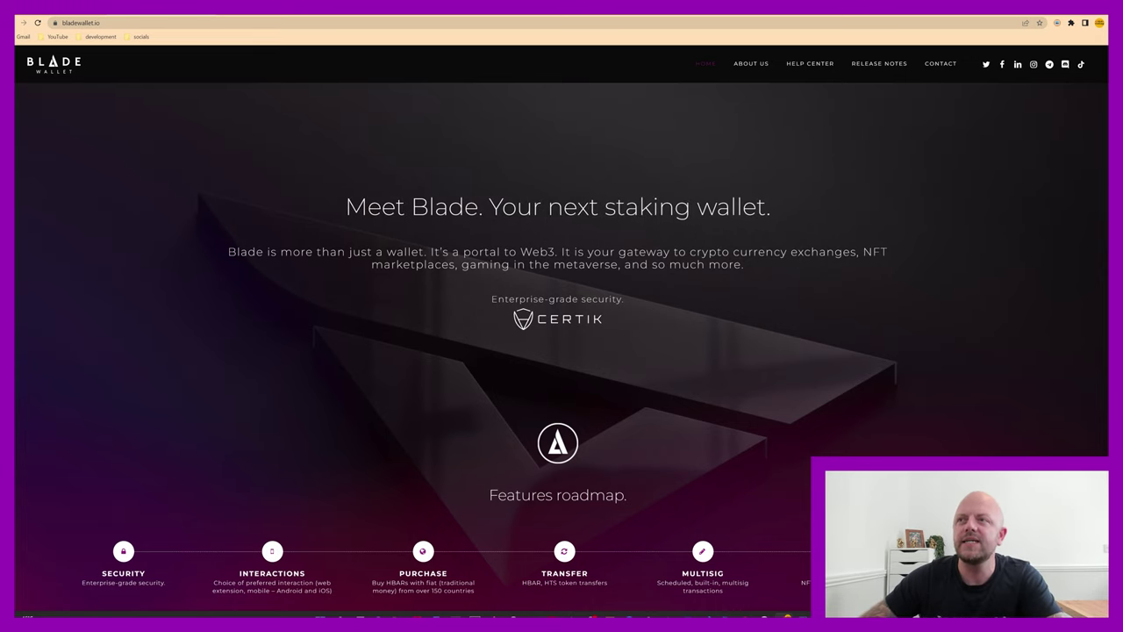
click(260, 17)
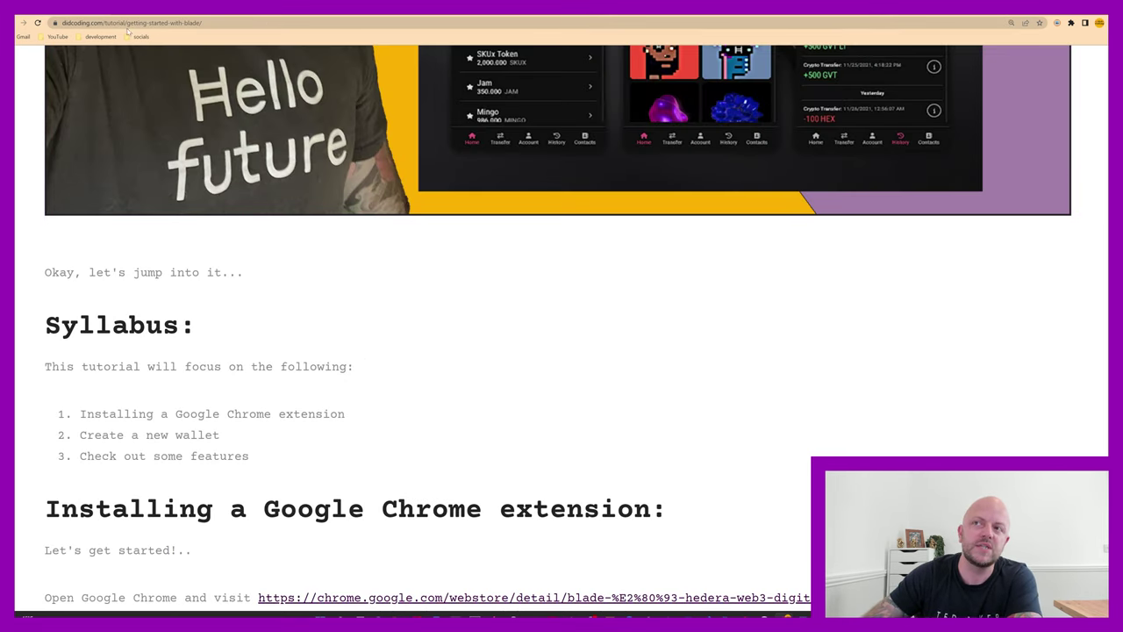
scroll(196, 248, down, 2)
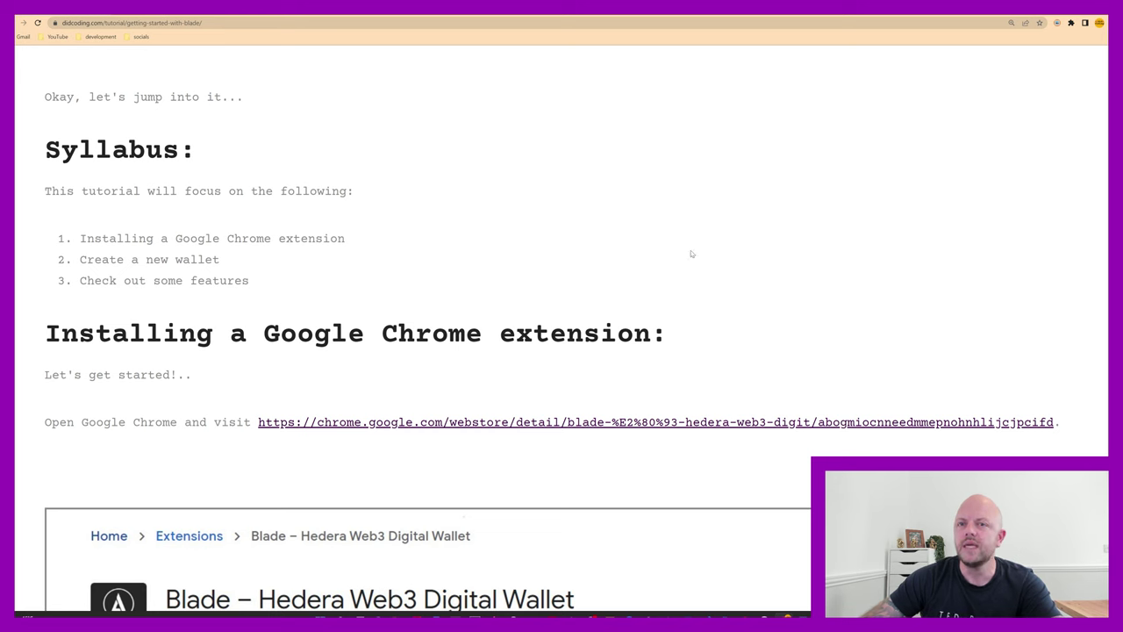
scroll(558, 327, down, 5)
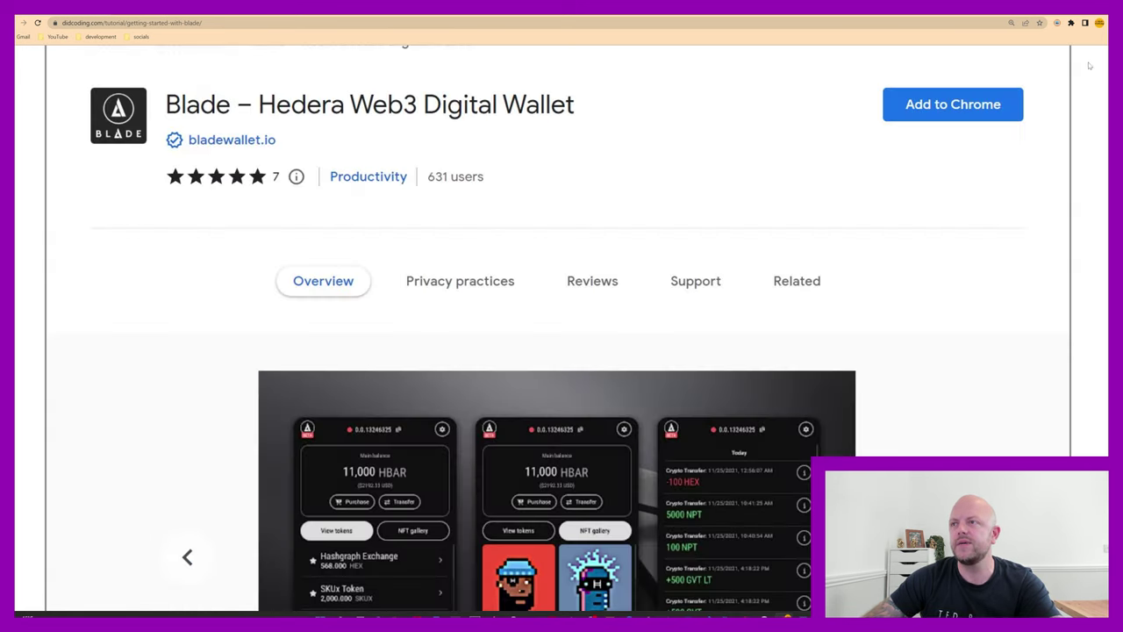
scroll(558, 327, up, 7)
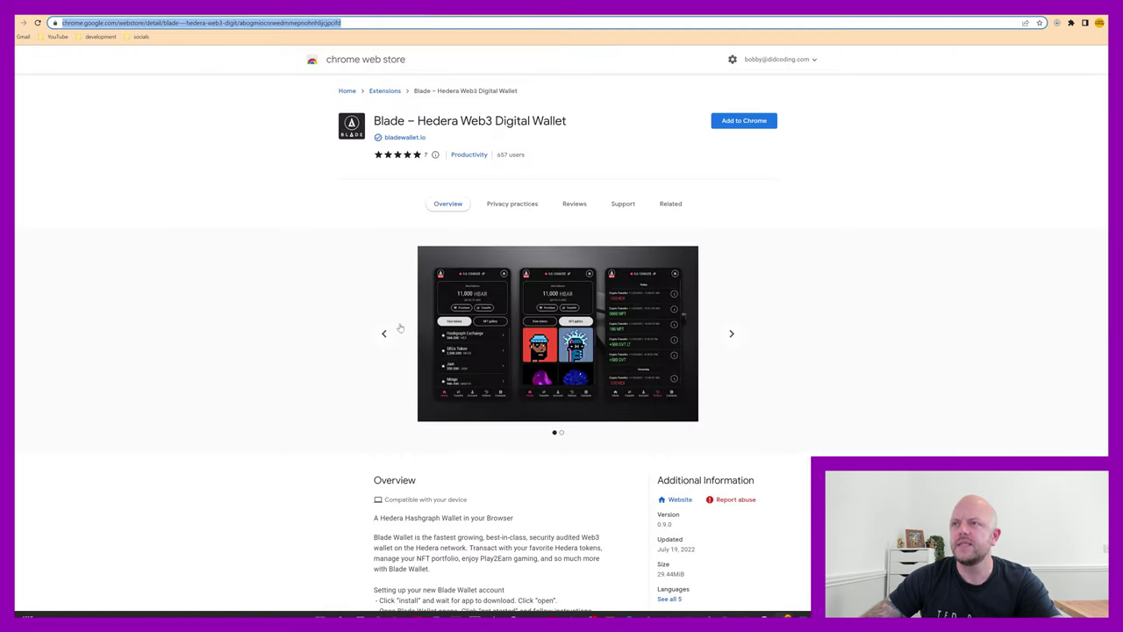
Install the Blade – Hedera Web3 Digital Wallet extension from its Chrome Web Store page and dismiss the added-extension notice.
click(80, 23)
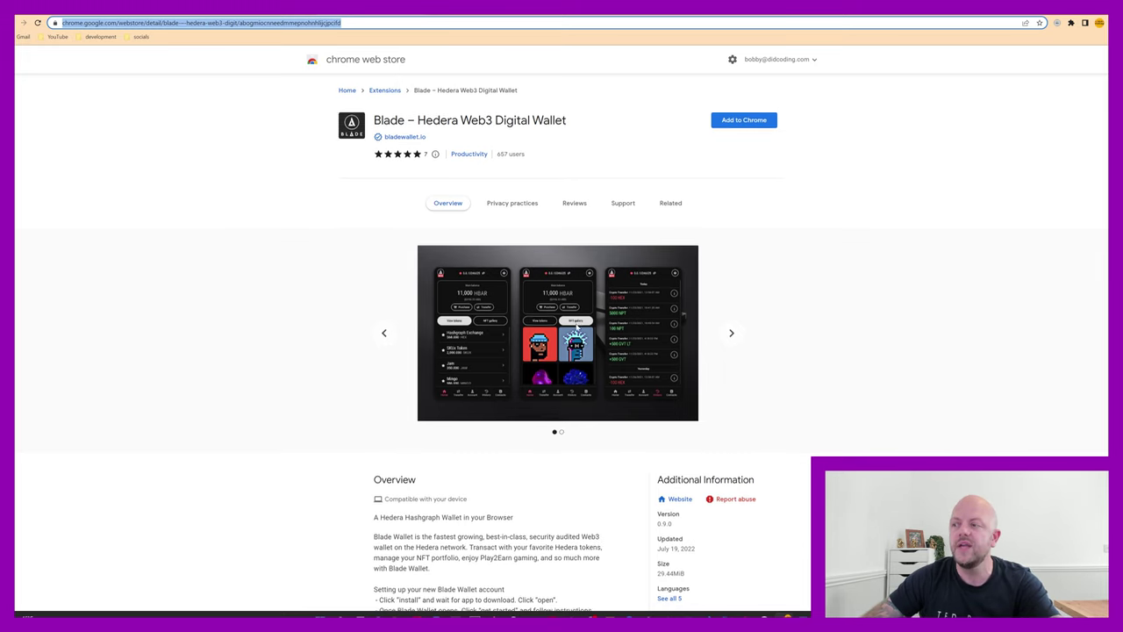
scroll(562, 338, down, 2)
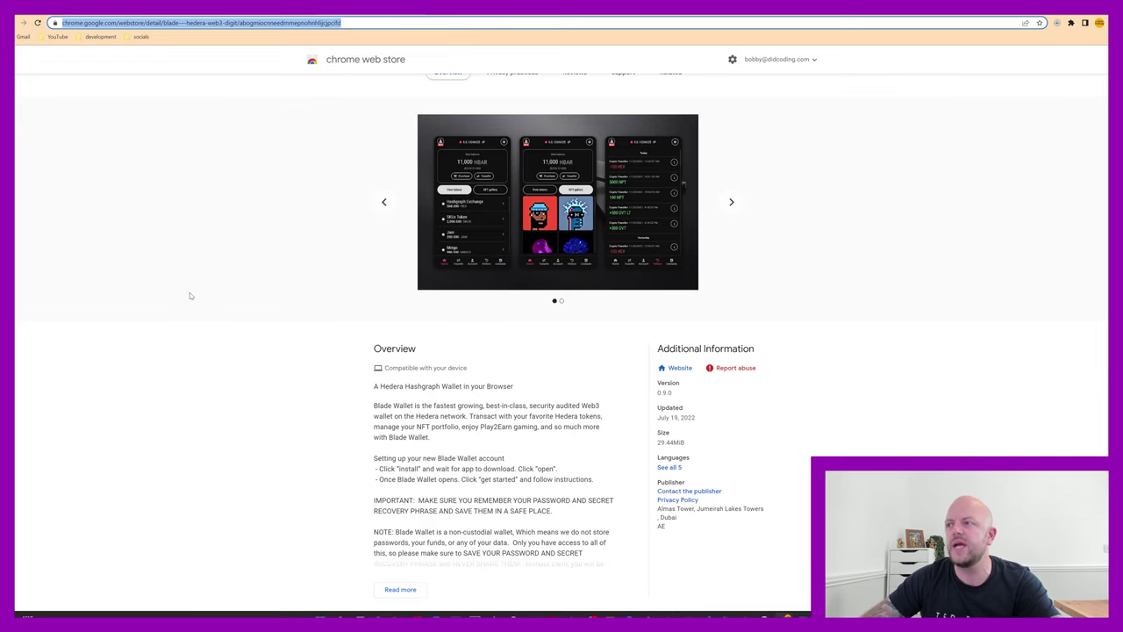
scroll(347, 294, down, 1)
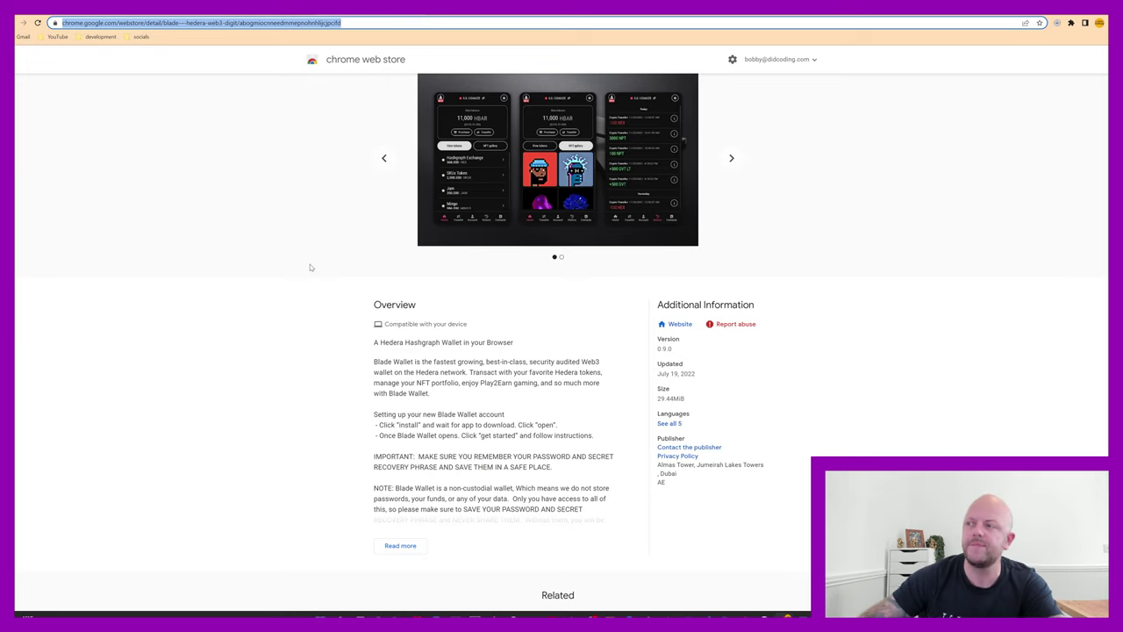
scroll(309, 267, up, 3)
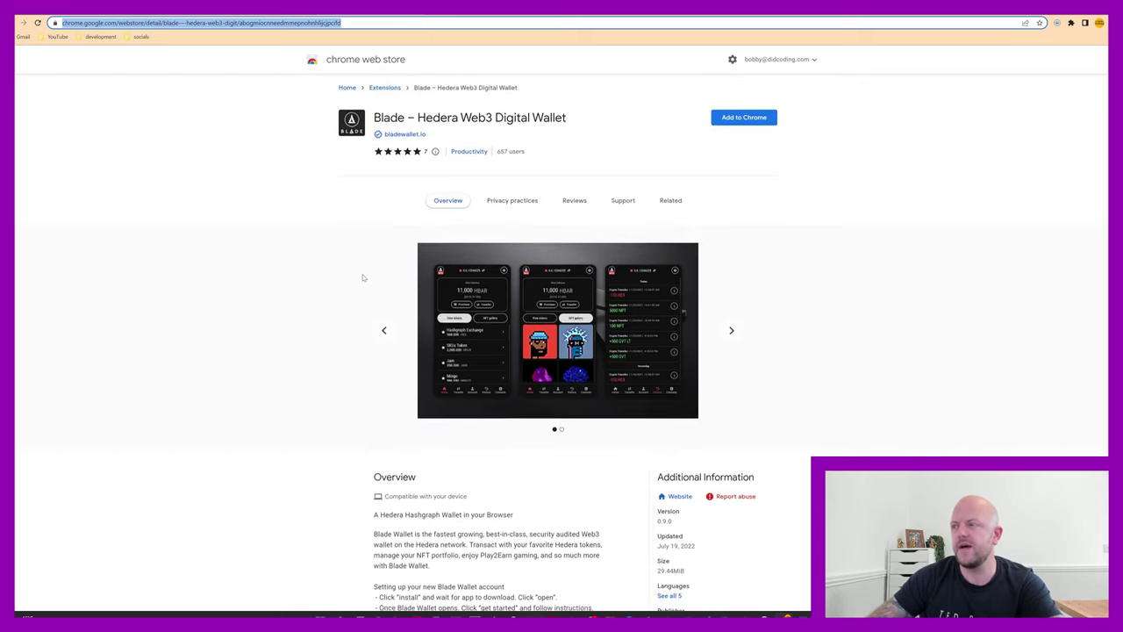
click(734, 127)
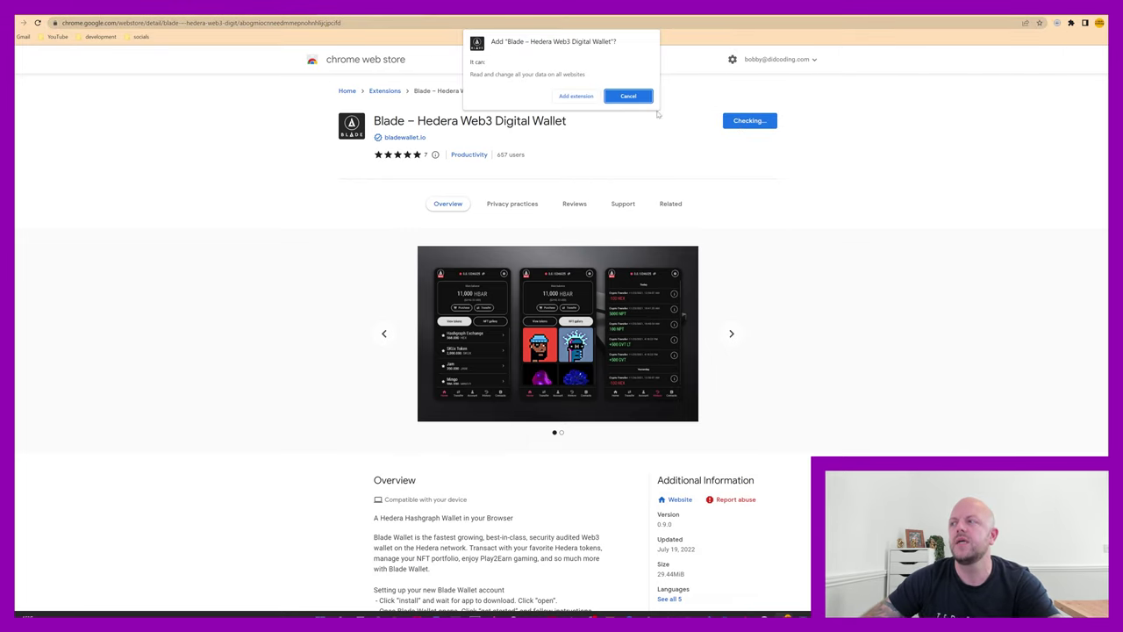
click(572, 97)
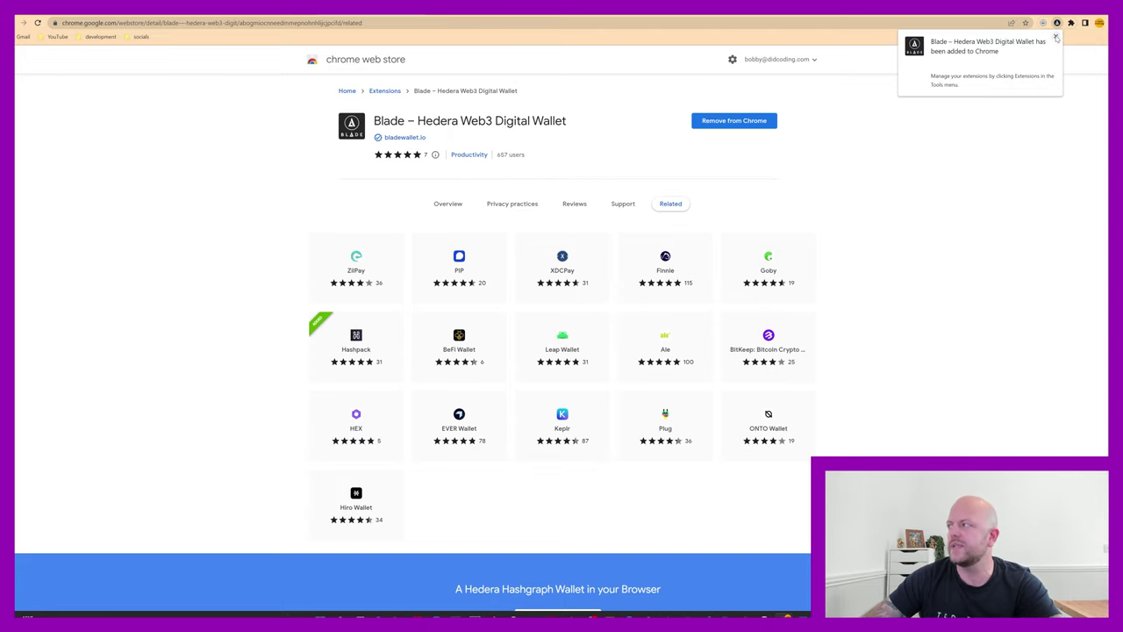
click(1057, 37)
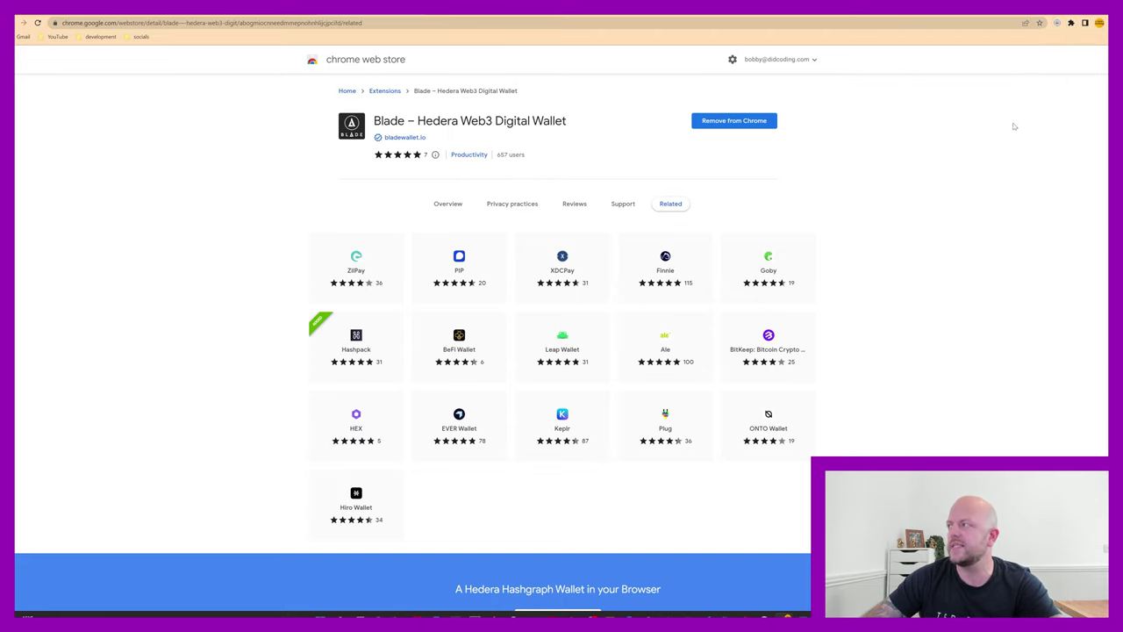
click(1070, 23)
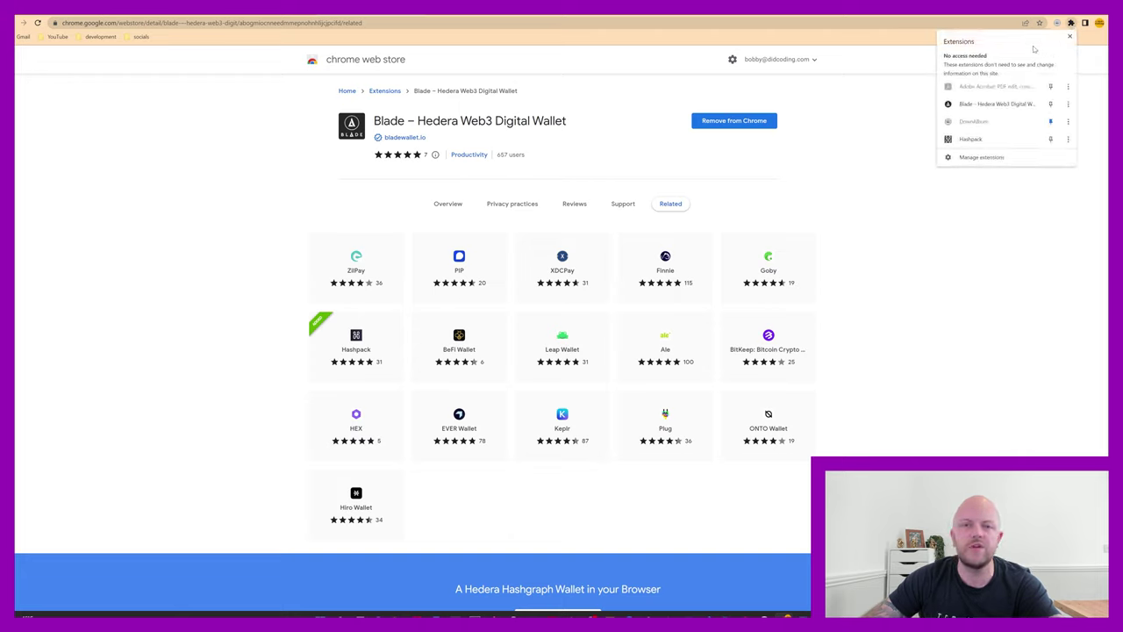
click(971, 105)
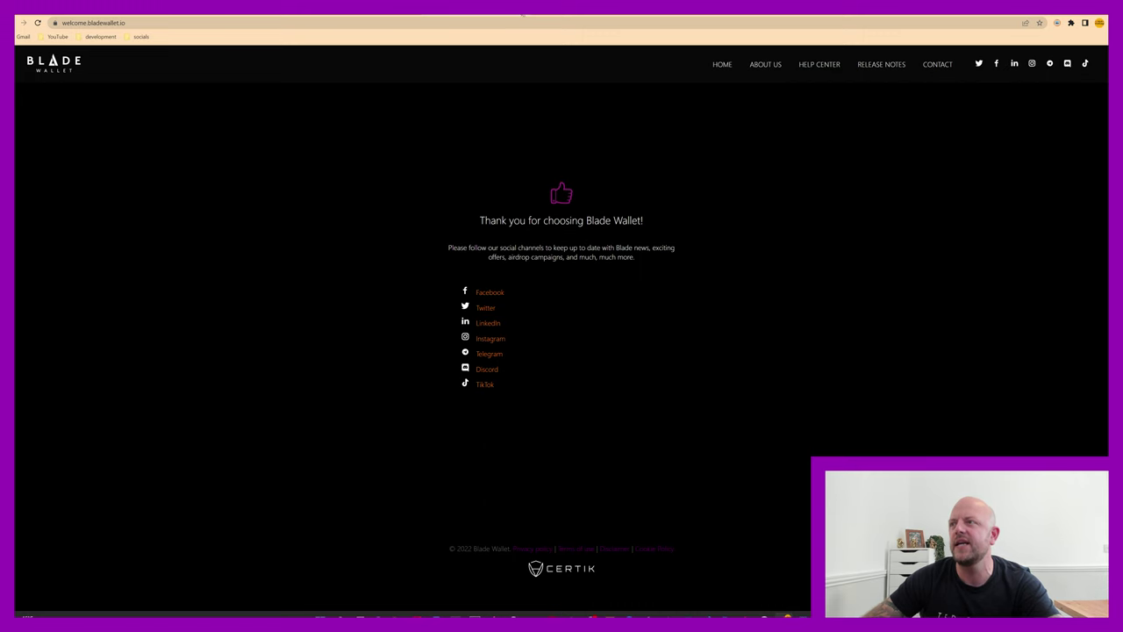
click(522, 15)
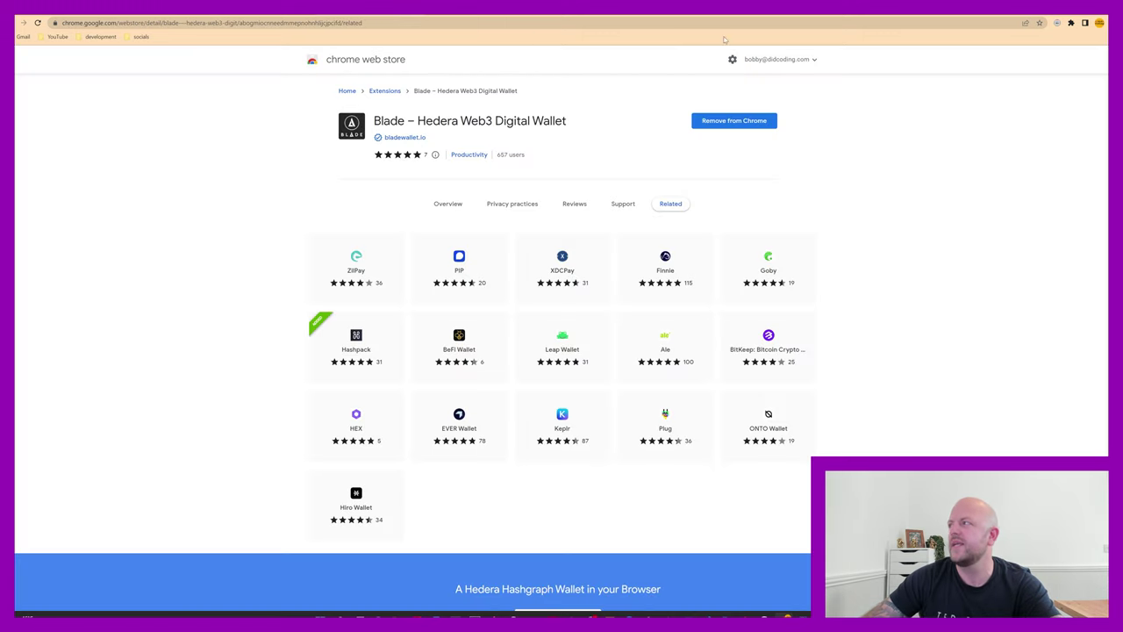
click(1070, 23)
click(1000, 104)
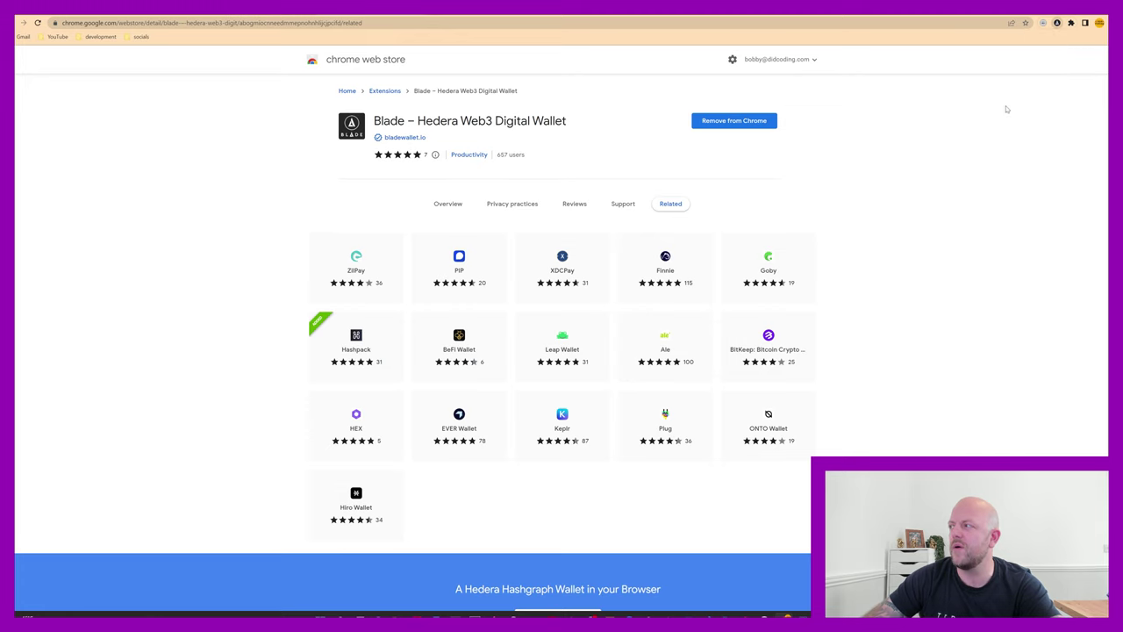
click(859, 150)
Open the installed Blade wallet extension and start its setup with English as the language.
key(ctrl+plus)
key(ctrl+plus)
key(ctrl+plus)
key(ctrl+plus)
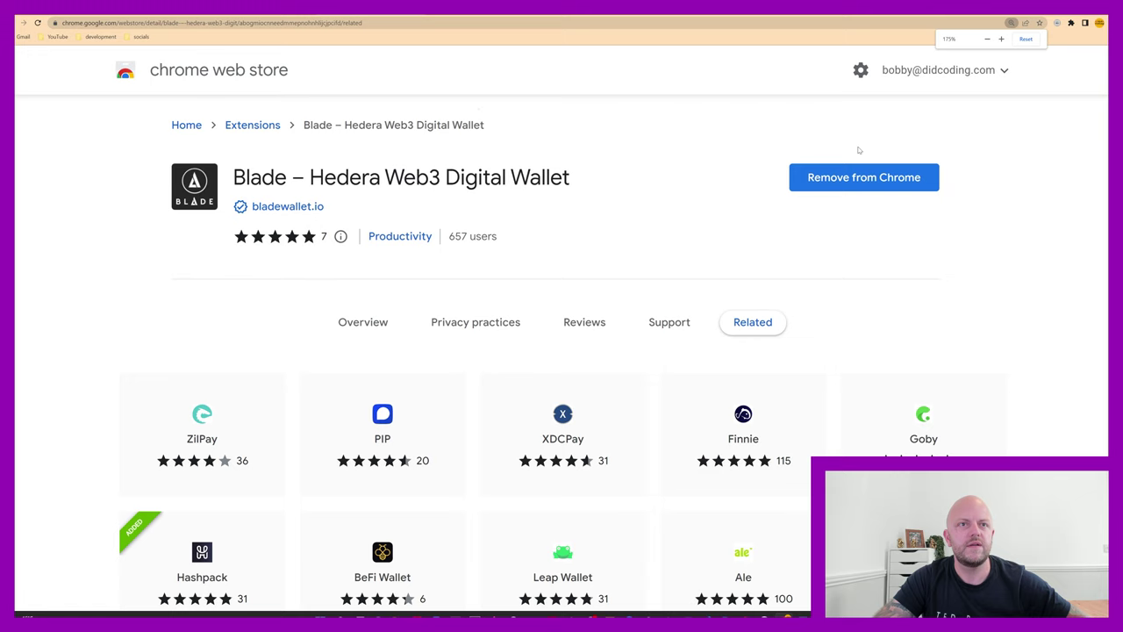
key(ctrl+plus)
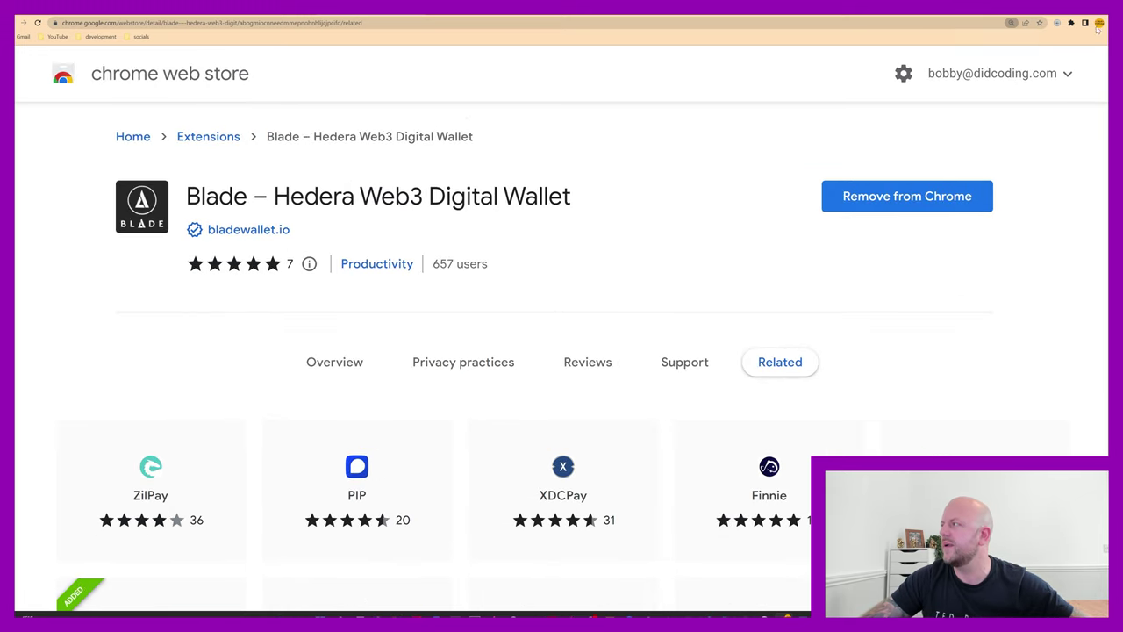
click(1071, 23)
click(1000, 109)
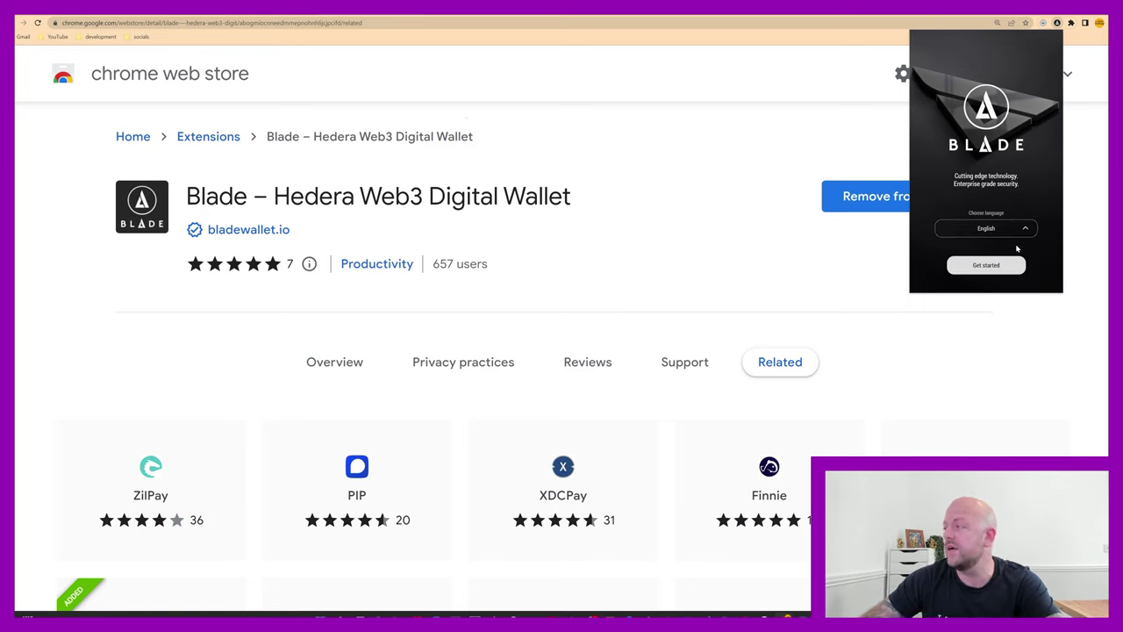
click(1002, 267)
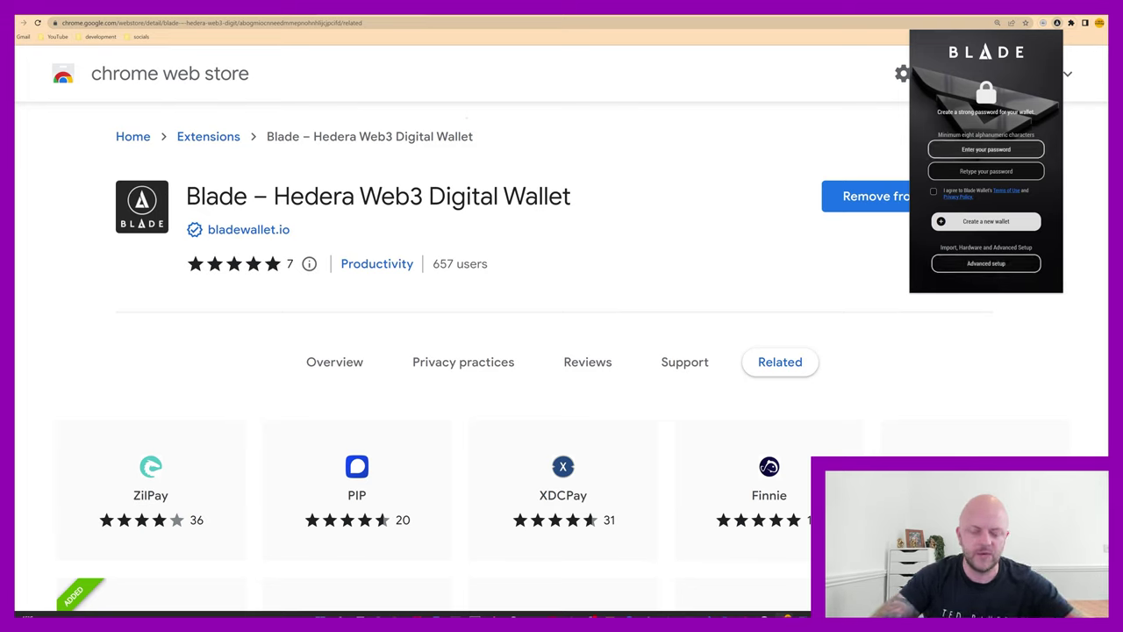
Enter and retype a wallet password, agree to the Terms of Use and Privacy Policy, and create a new wallet.
text(****)
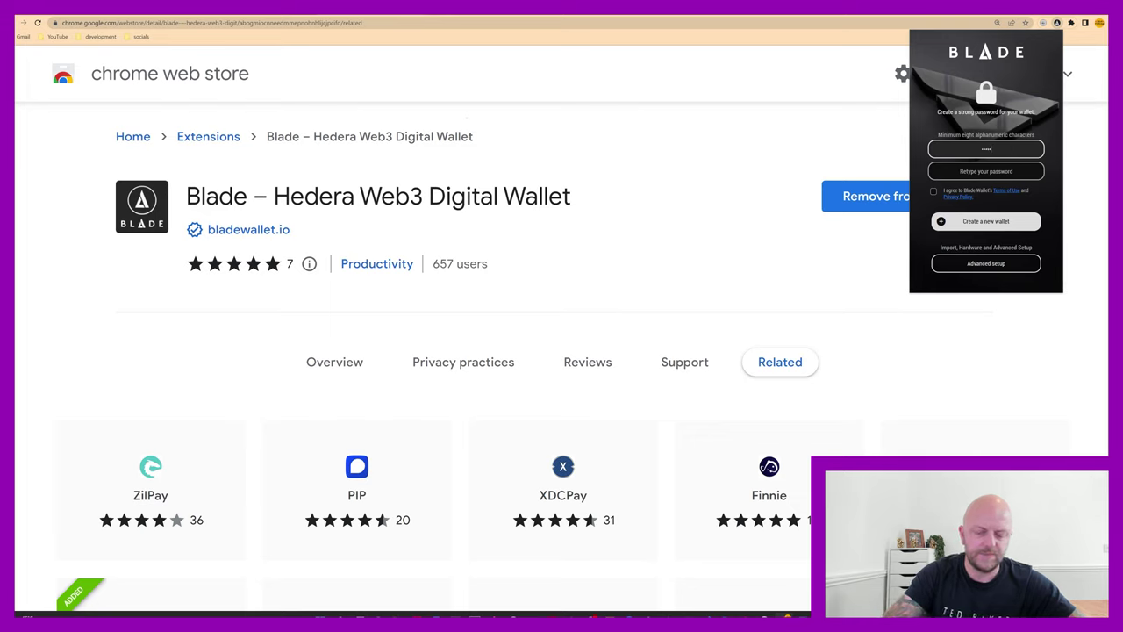
text(***)
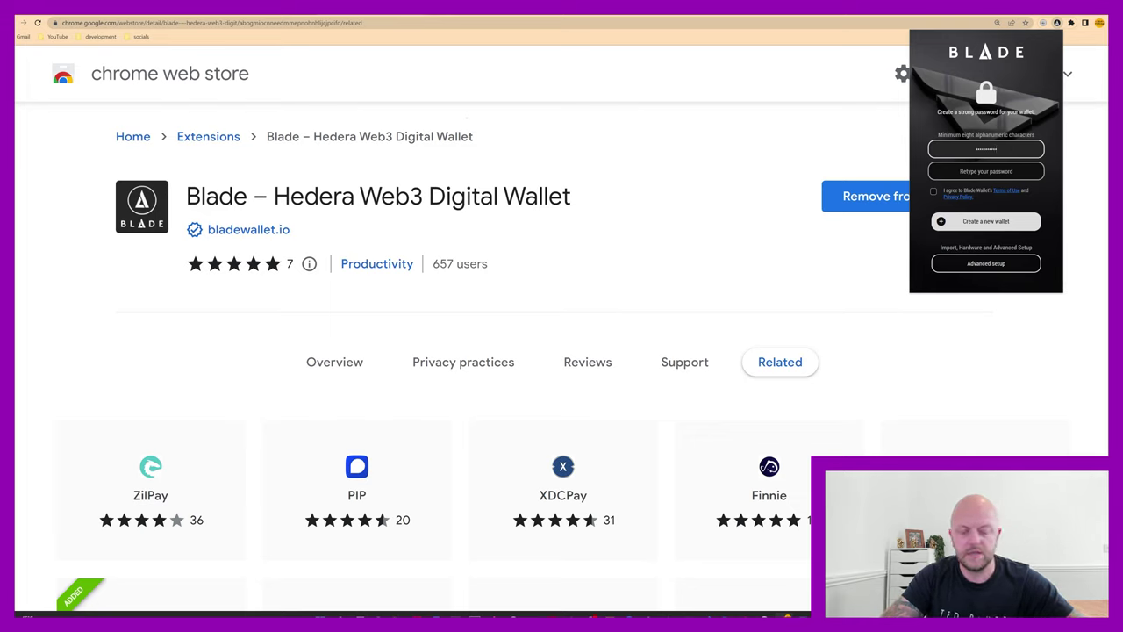
key(Tab)
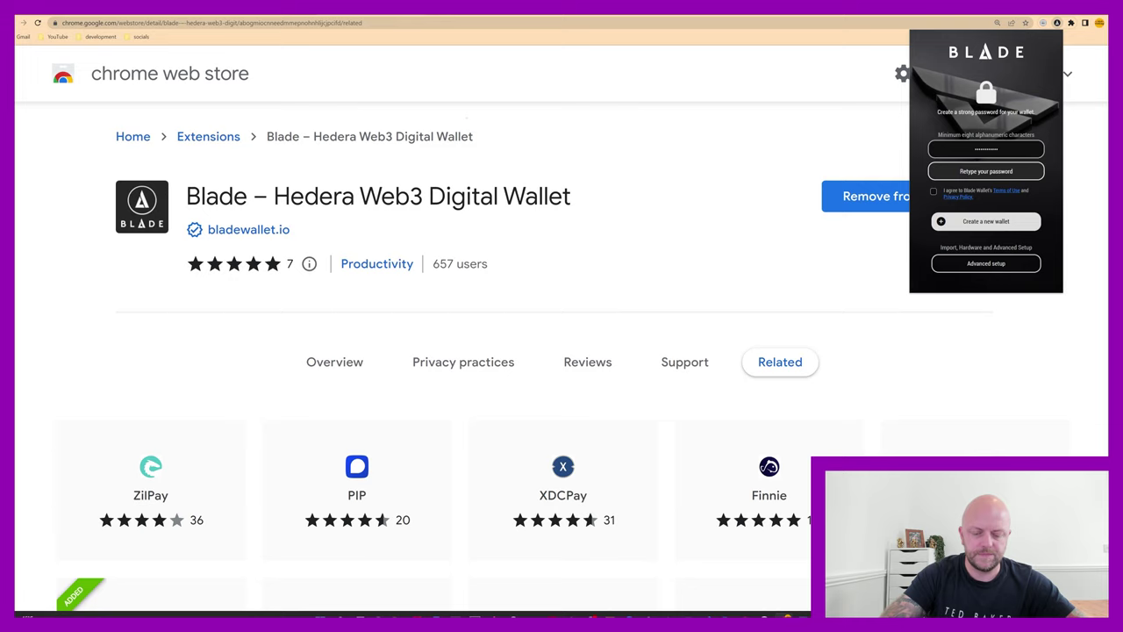
click(986, 171)
text(********)
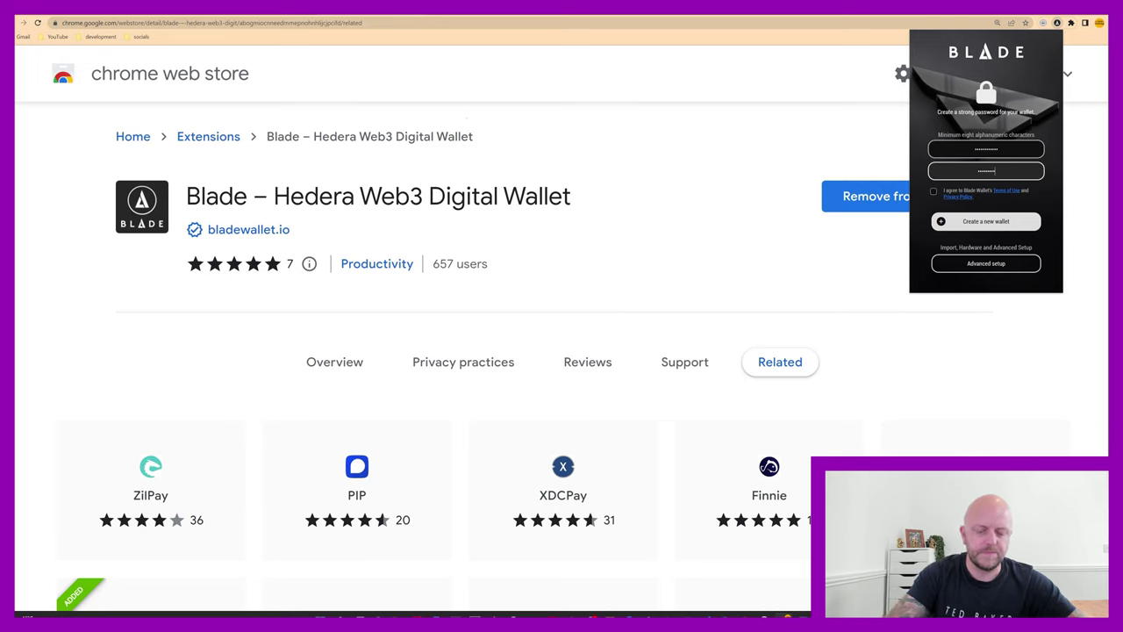
click(934, 190)
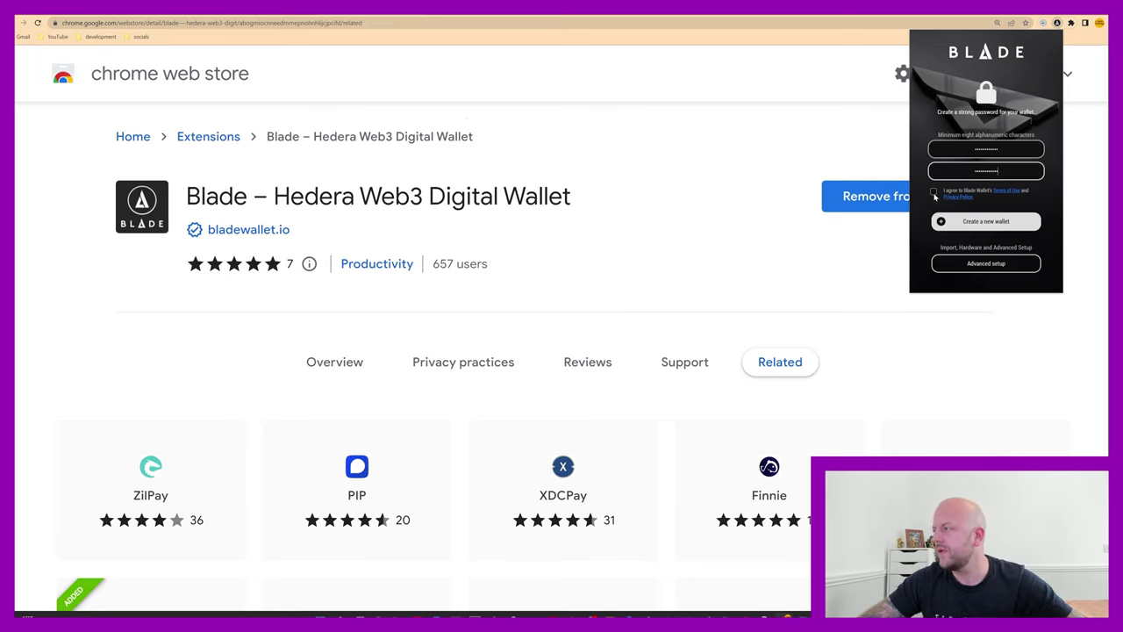
click(986, 225)
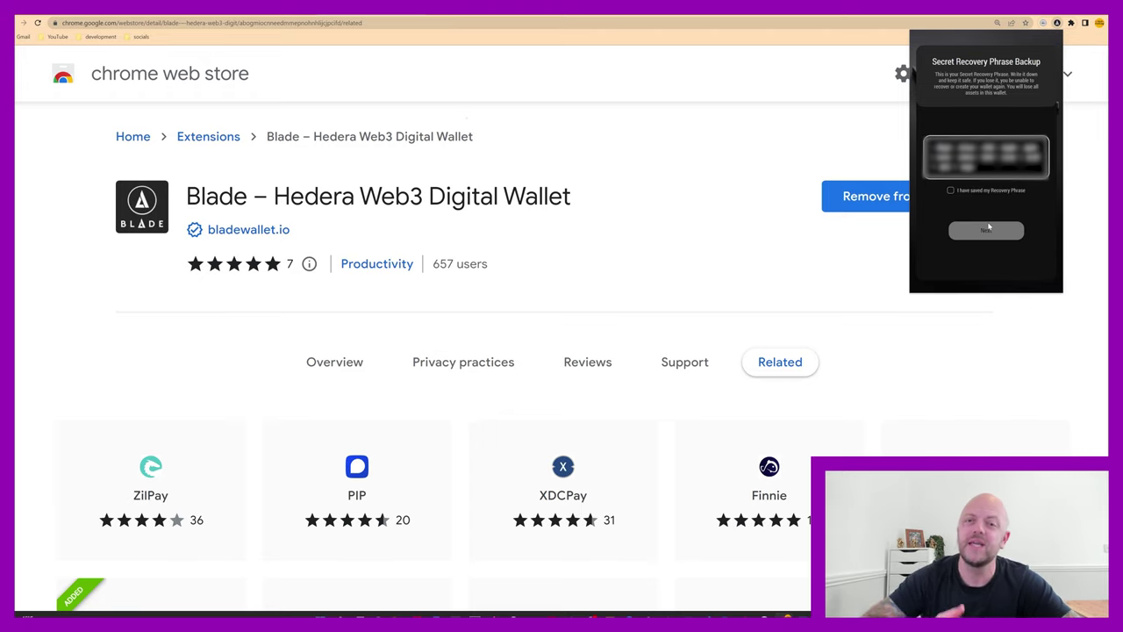
Select the secret recovery phrase for backup, confirm that it is saved, and continue through to the new wallet.
click(951, 191)
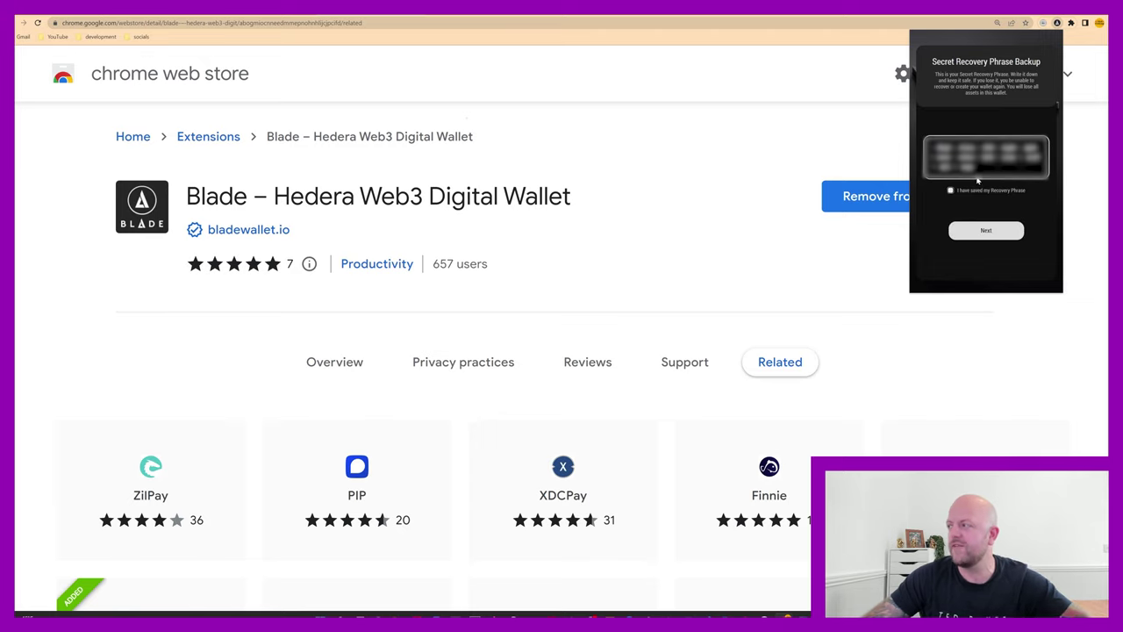
drag(984, 170, 931, 146)
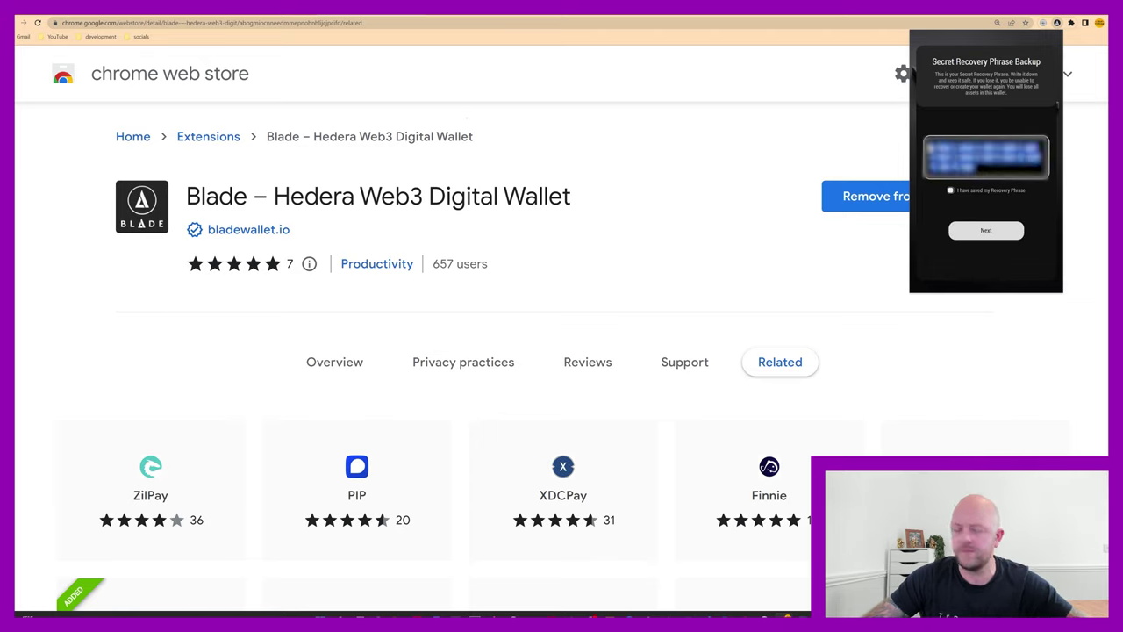
click(930, 145)
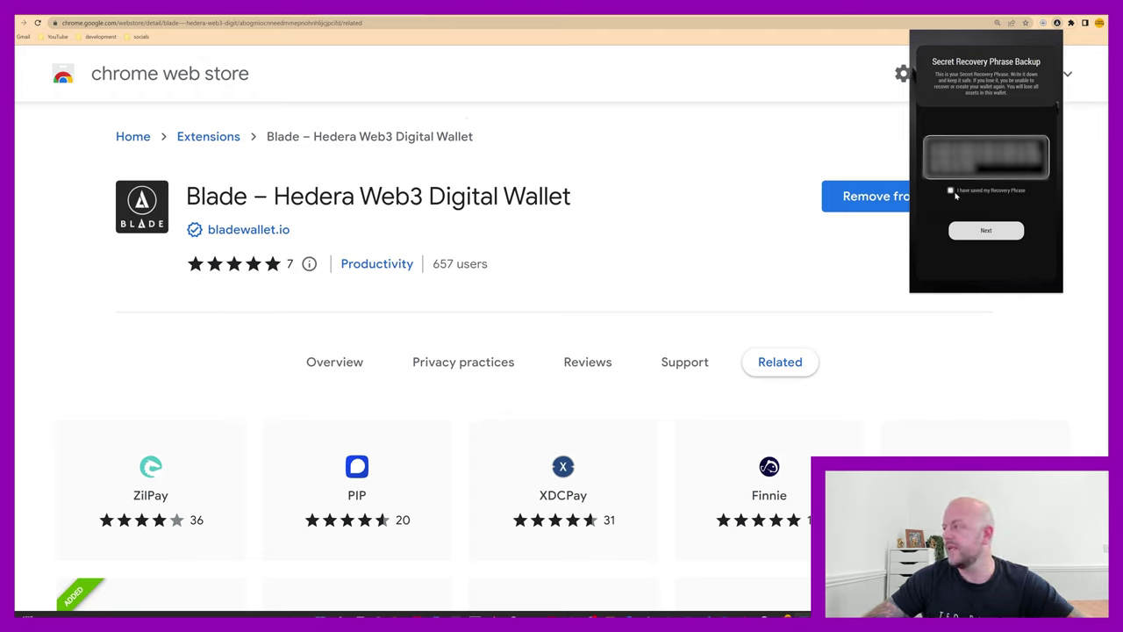
drag(1018, 165, 949, 192)
click(990, 232)
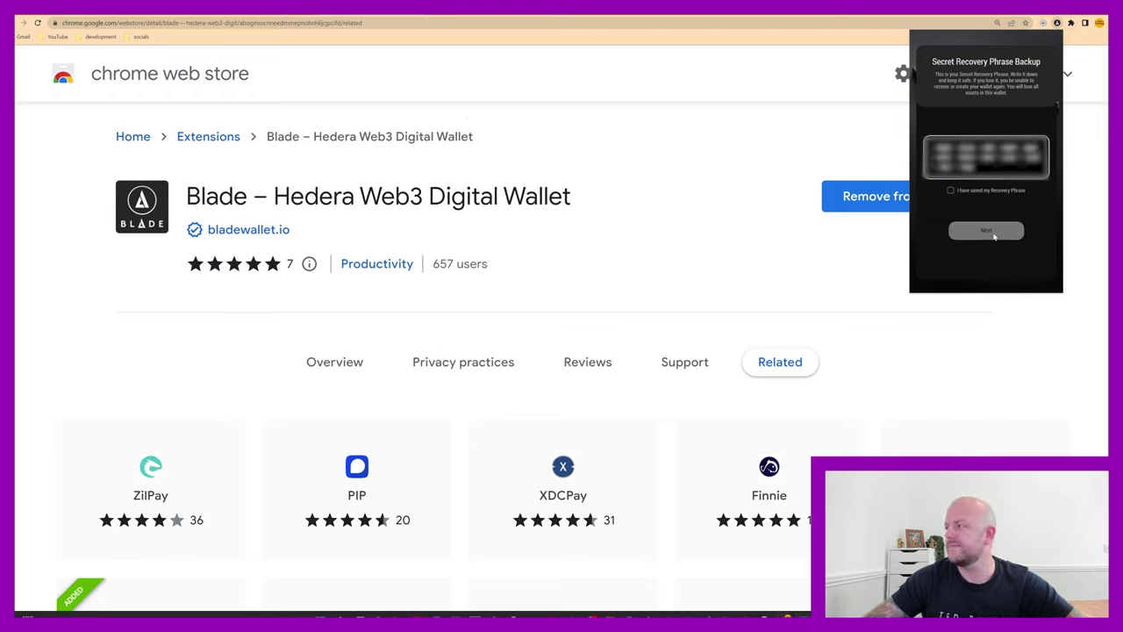
click(951, 191)
click(984, 232)
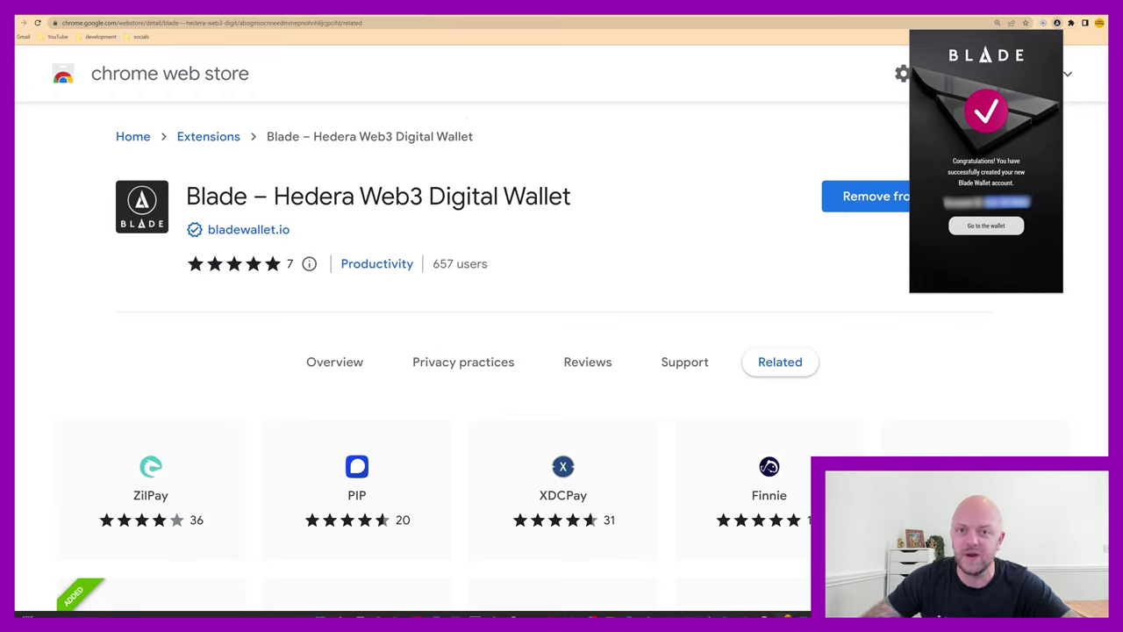
click(986, 230)
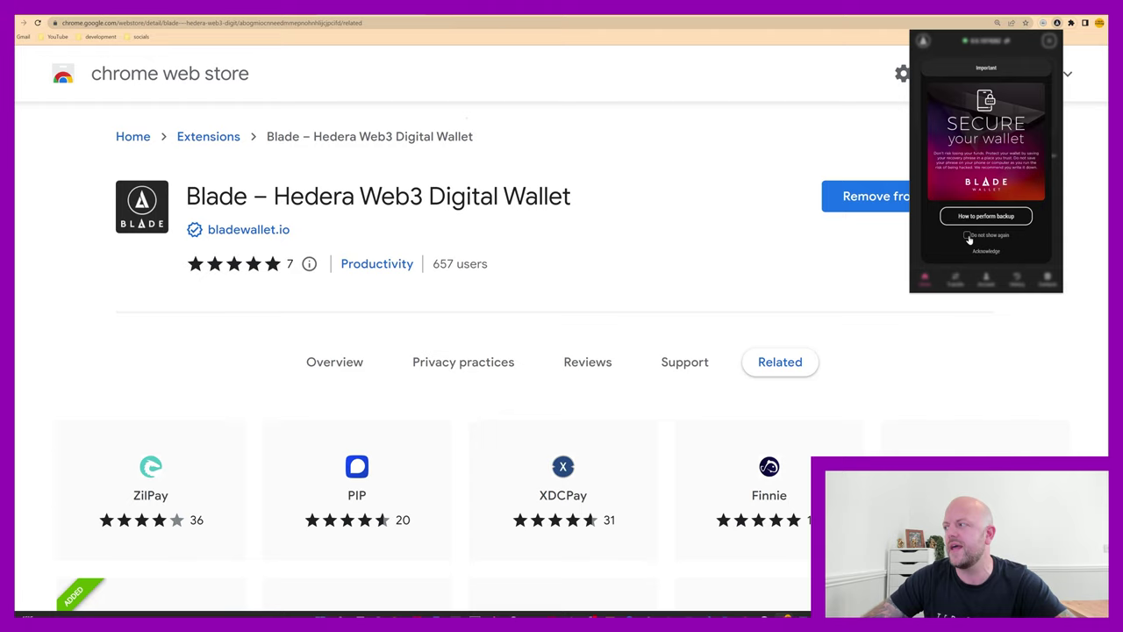
Acknowledge the secure-your-wallet notice with Do not show again enabled, and view the wallet's transaction history.
click(969, 236)
click(994, 253)
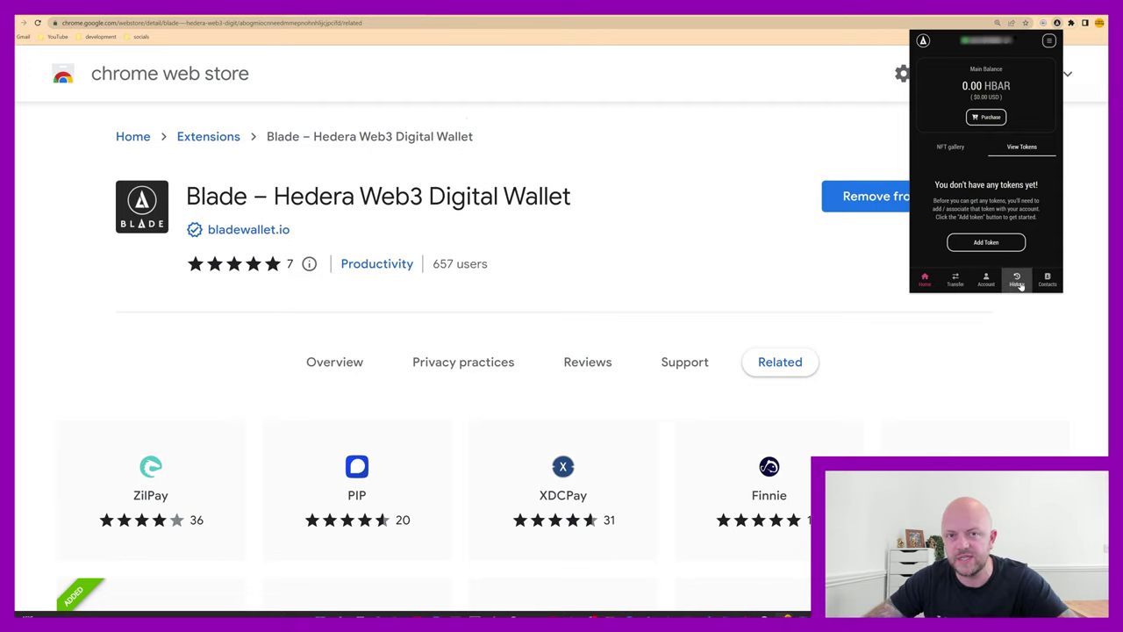
click(1019, 286)
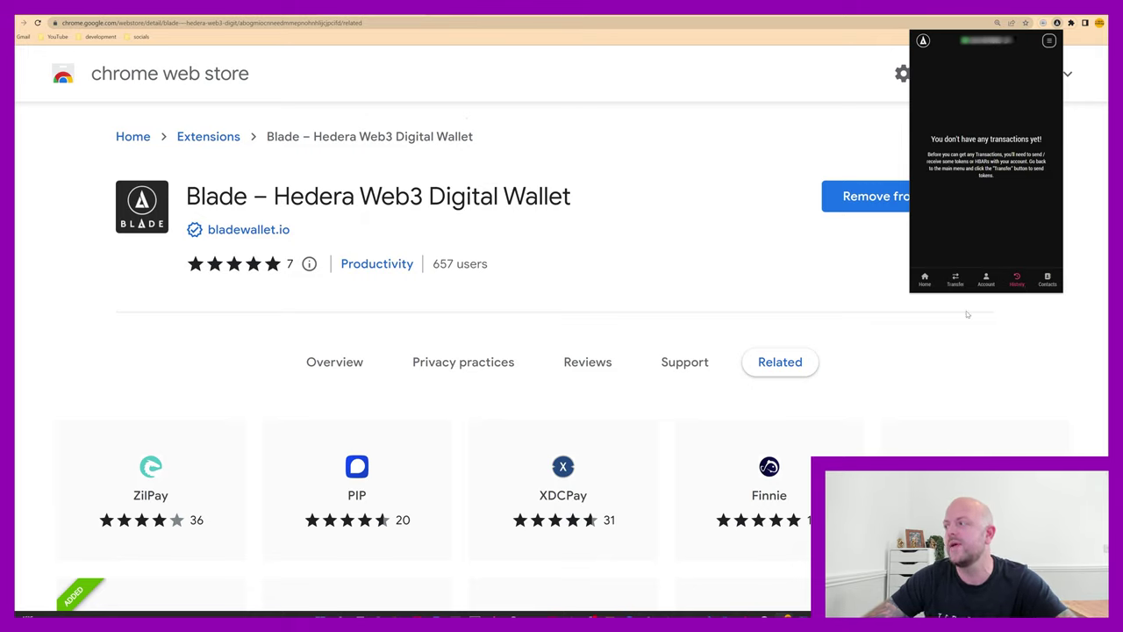
Display the current account's secret recovery phrase, confirm that the recovery credentials are saved, and return to the wallet.
click(986, 281)
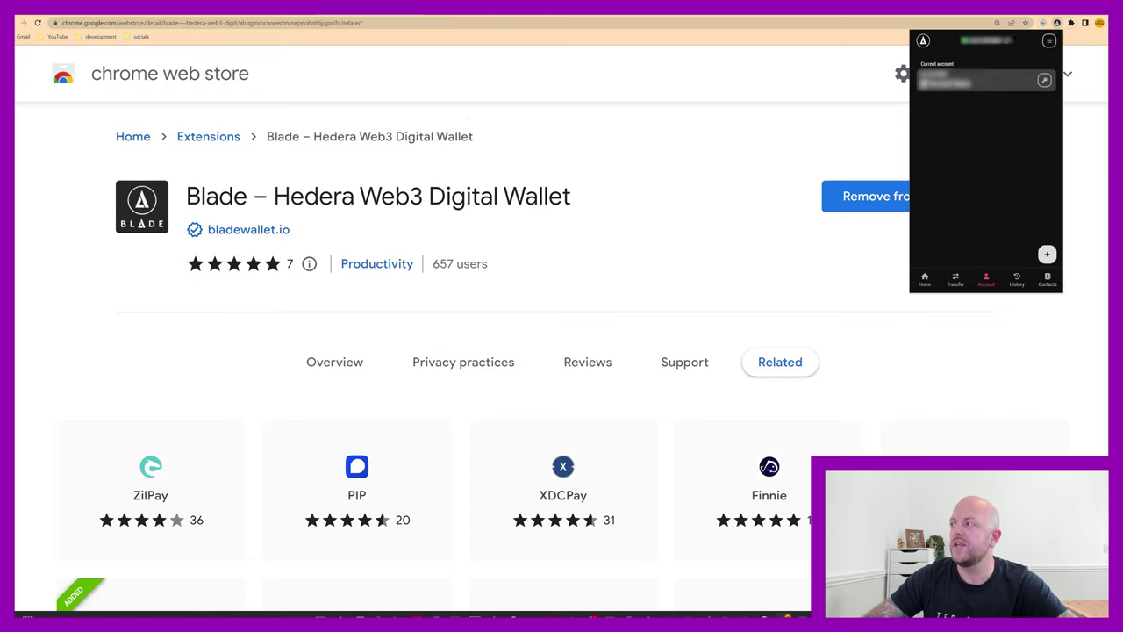
click(1045, 81)
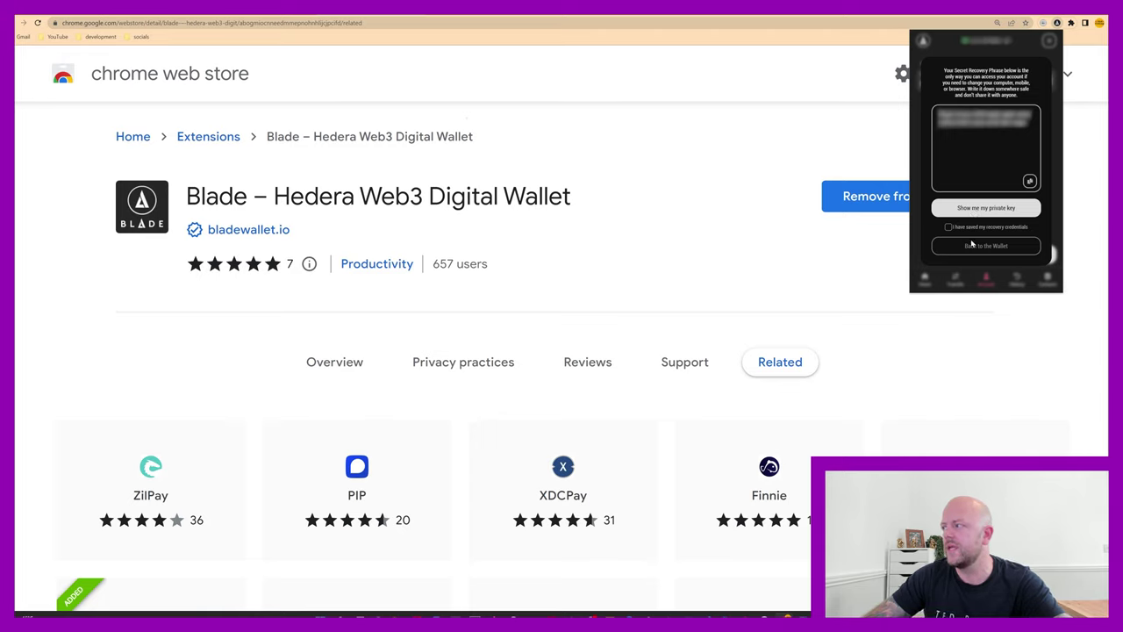
click(949, 227)
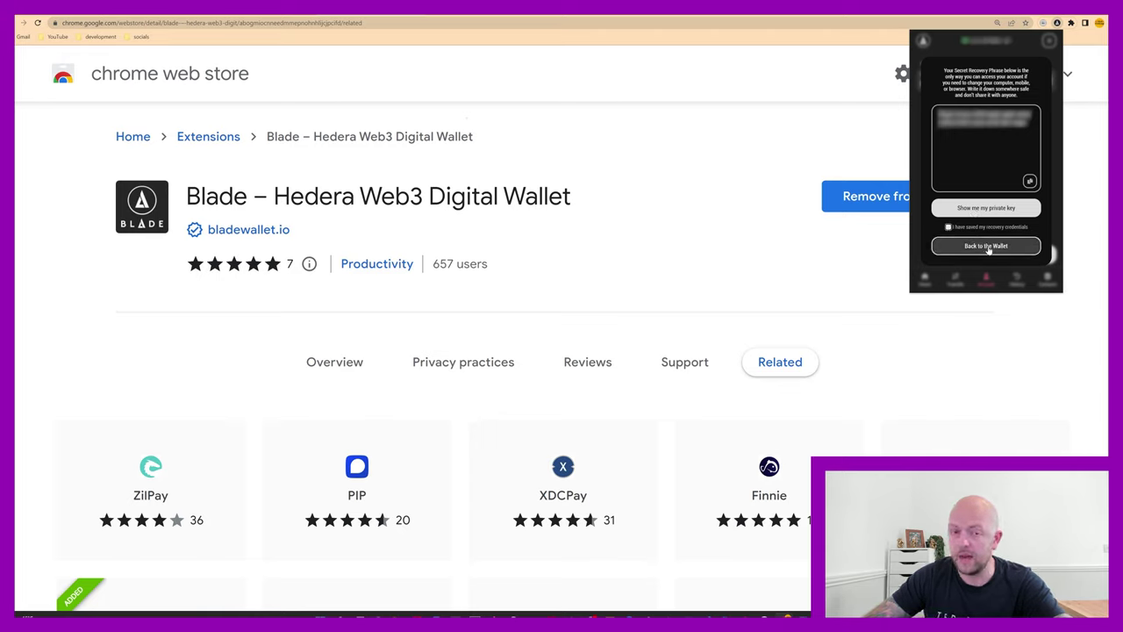
click(987, 247)
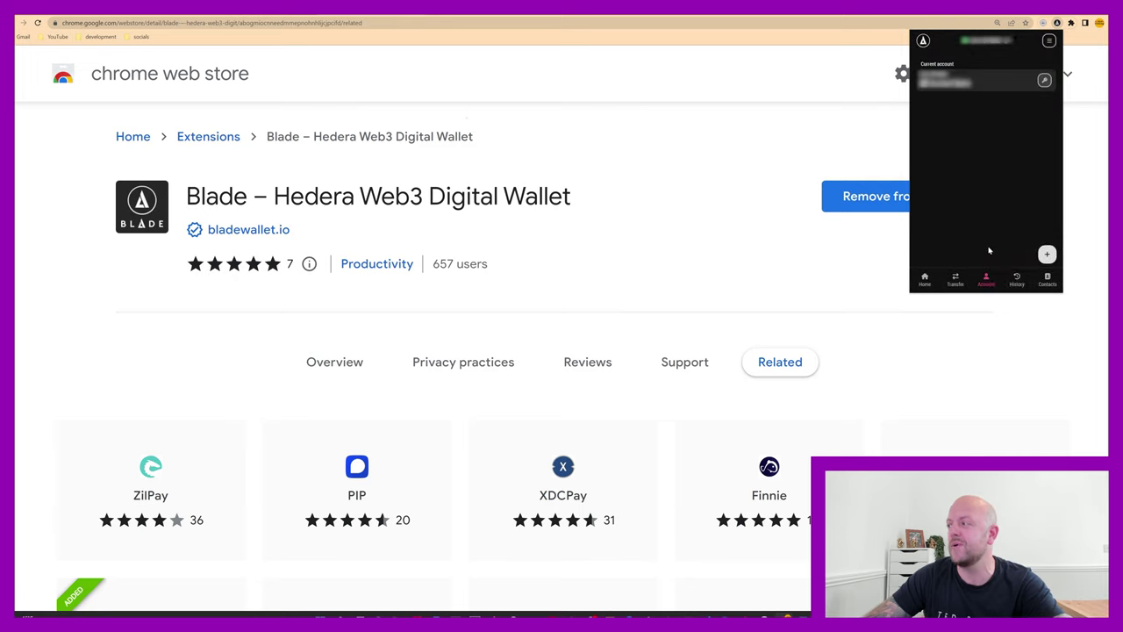
Look over the wallet's transfer form and its Wallet Settings, and close the settings.
click(955, 279)
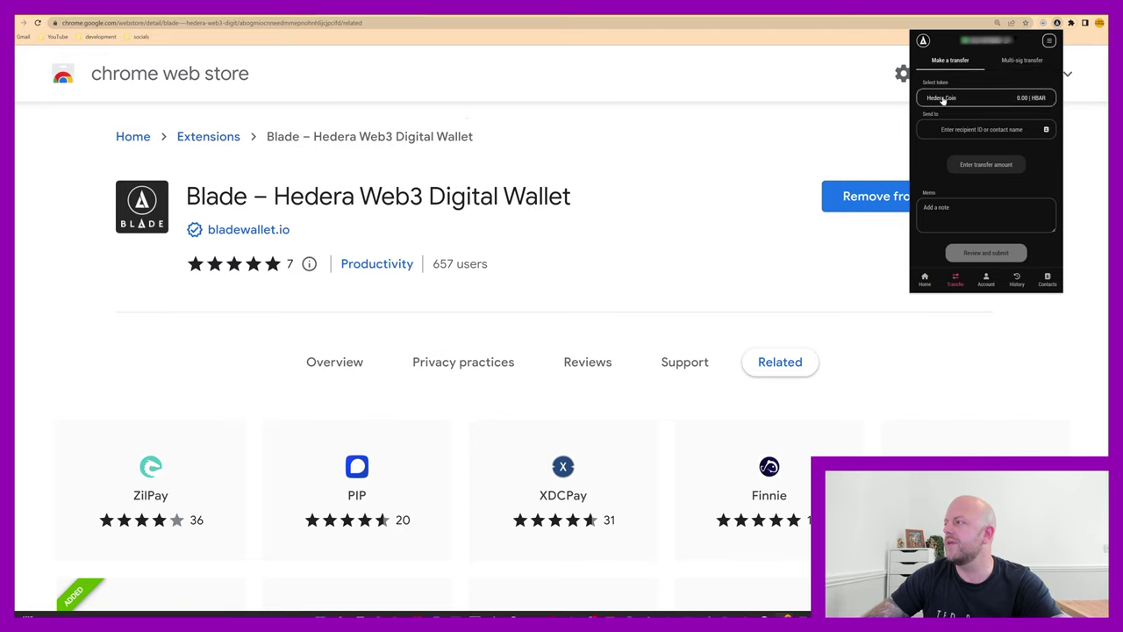
click(1049, 41)
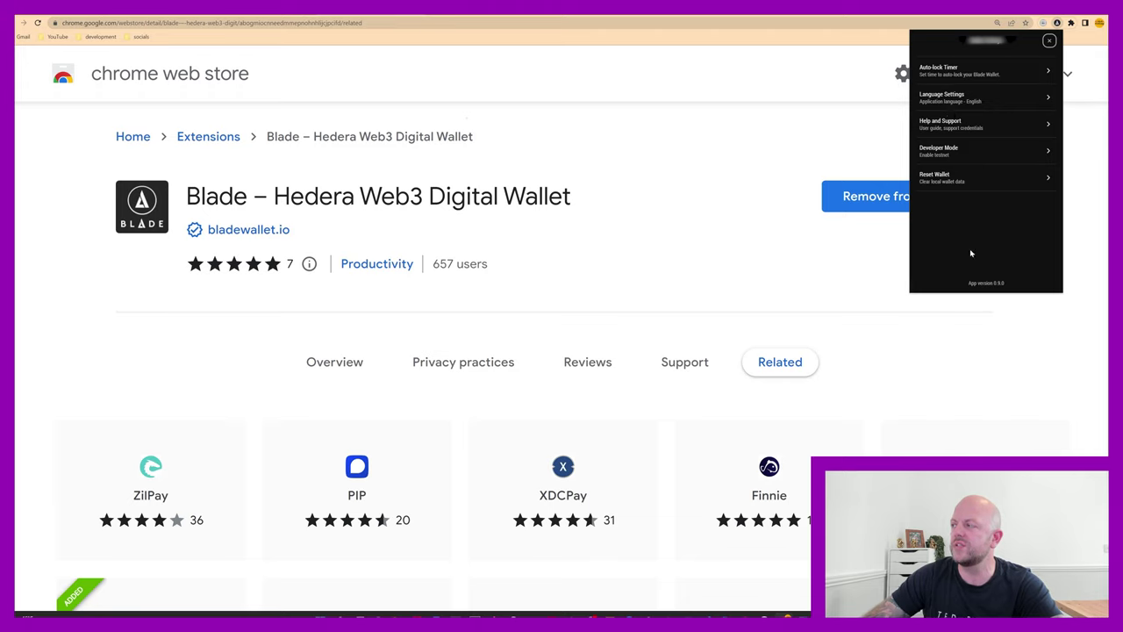
click(1049, 41)
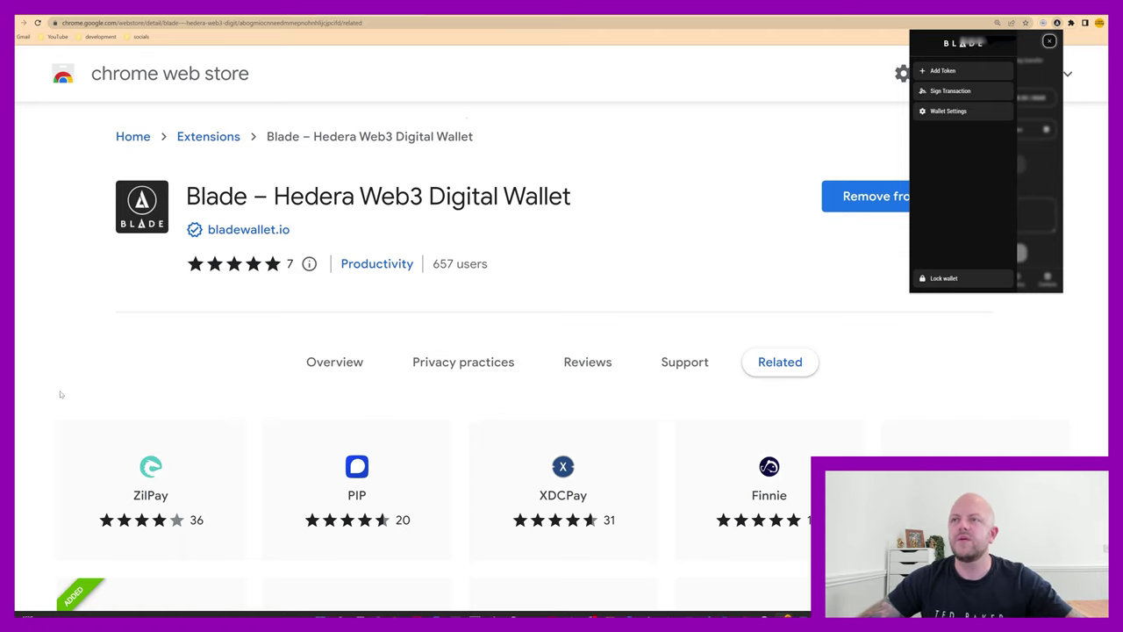
Switch to the Blade Wallet Twitter profile and look through its pinned tweet and recent posts.
key(ctrl+Tab)
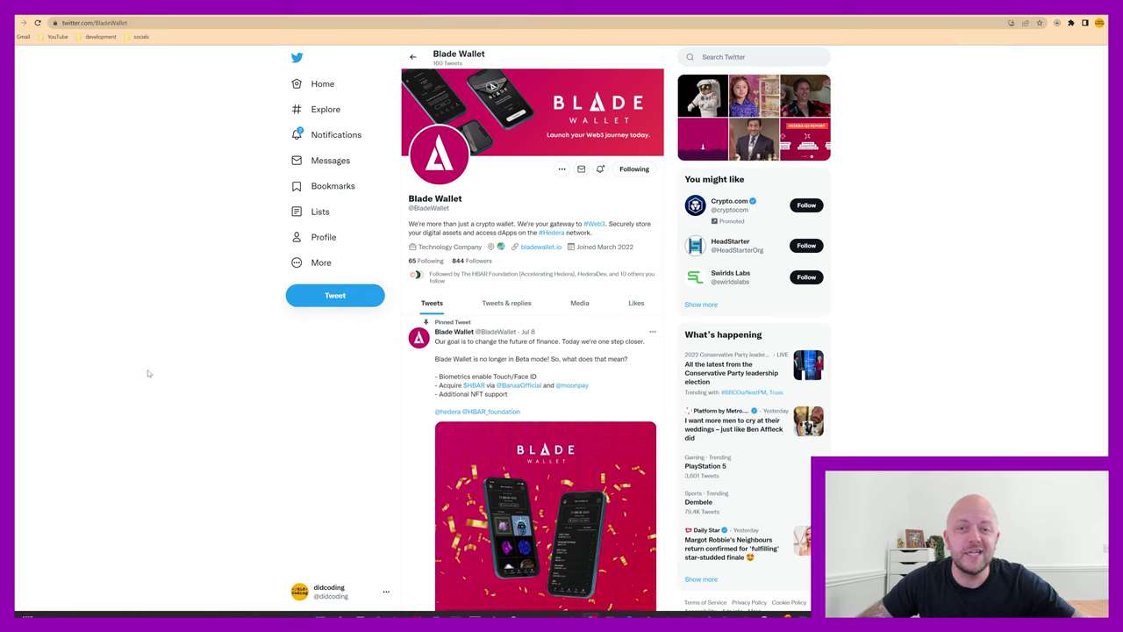
scroll(173, 359, down, 1)
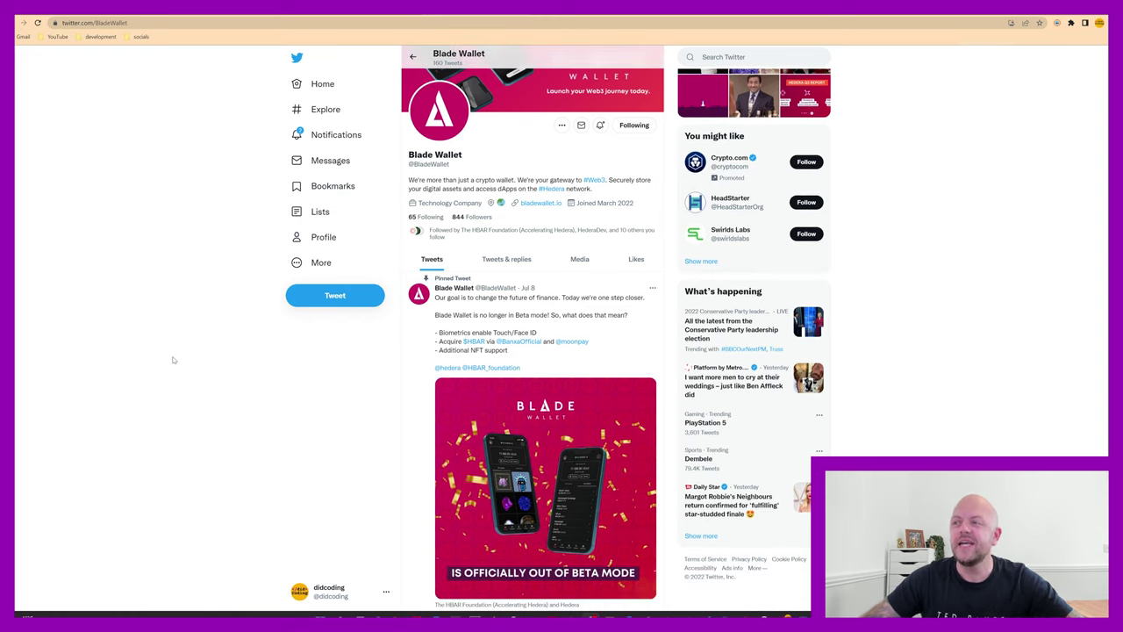
scroll(173, 360, up, 1)
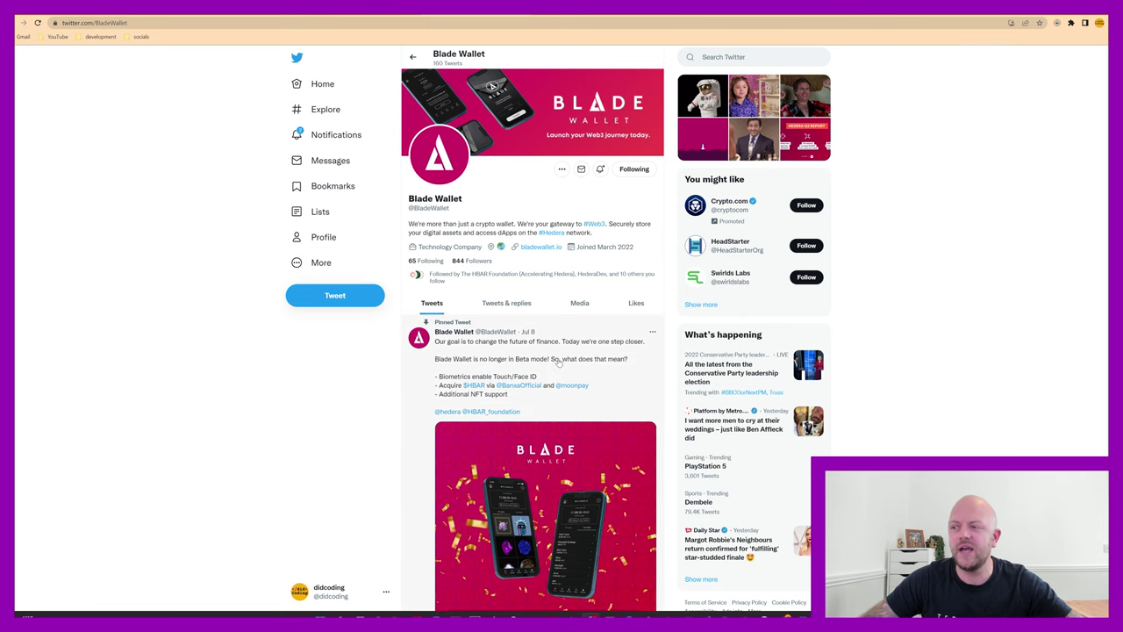
scroll(558, 361, down, 1)
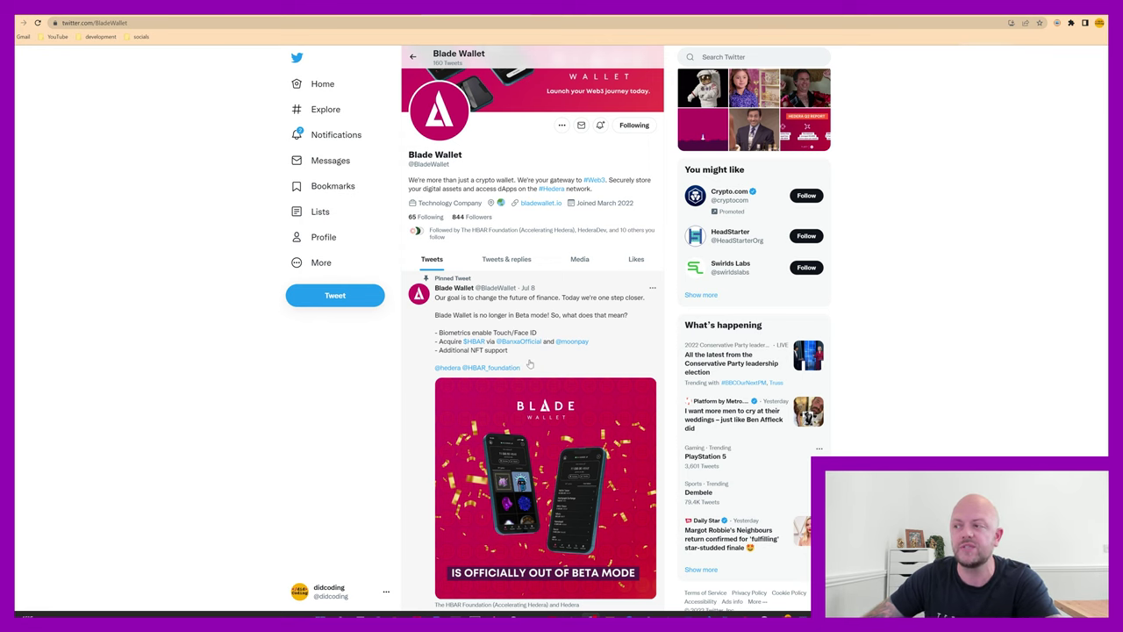
scroll(575, 329, down, 15)
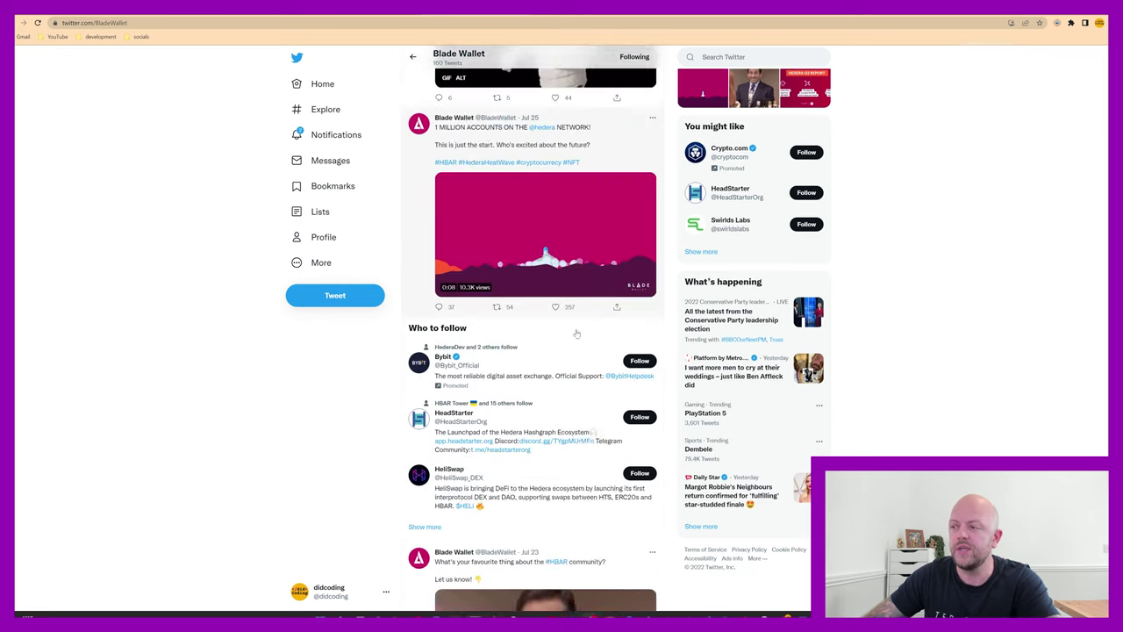
scroll(577, 333, down, 3)
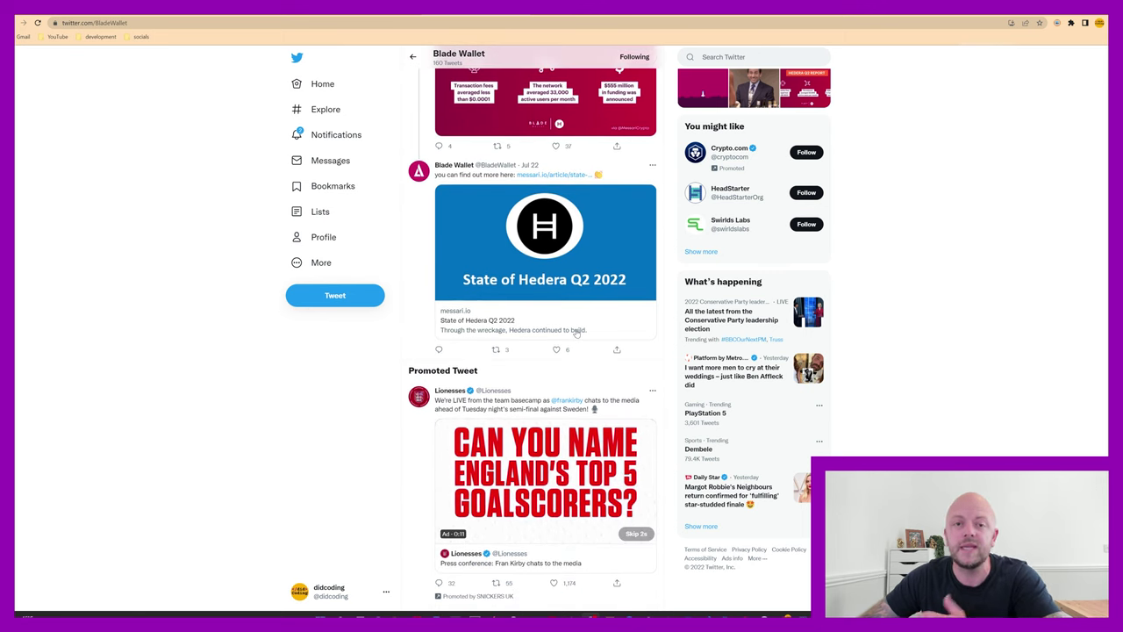
scroll(576, 331, up, 2)
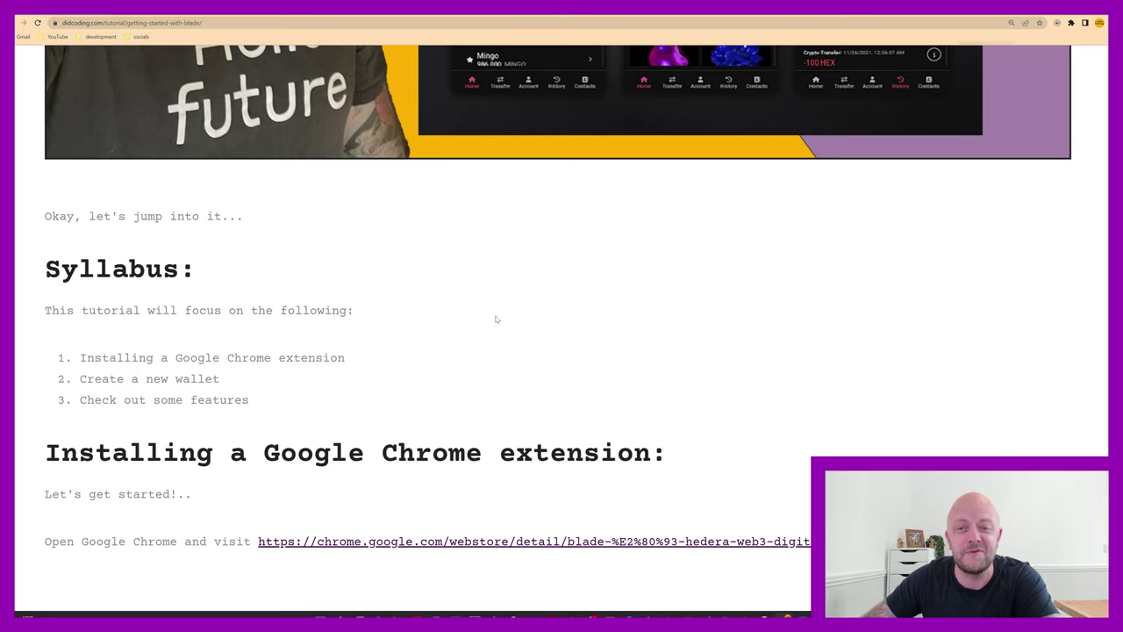
Review the didcoding getting-started-with-blade tutorial's sections on installing the extension and creating a new wallet.
scroll(497, 317, down, 10)
scroll(497, 319, down, 15)
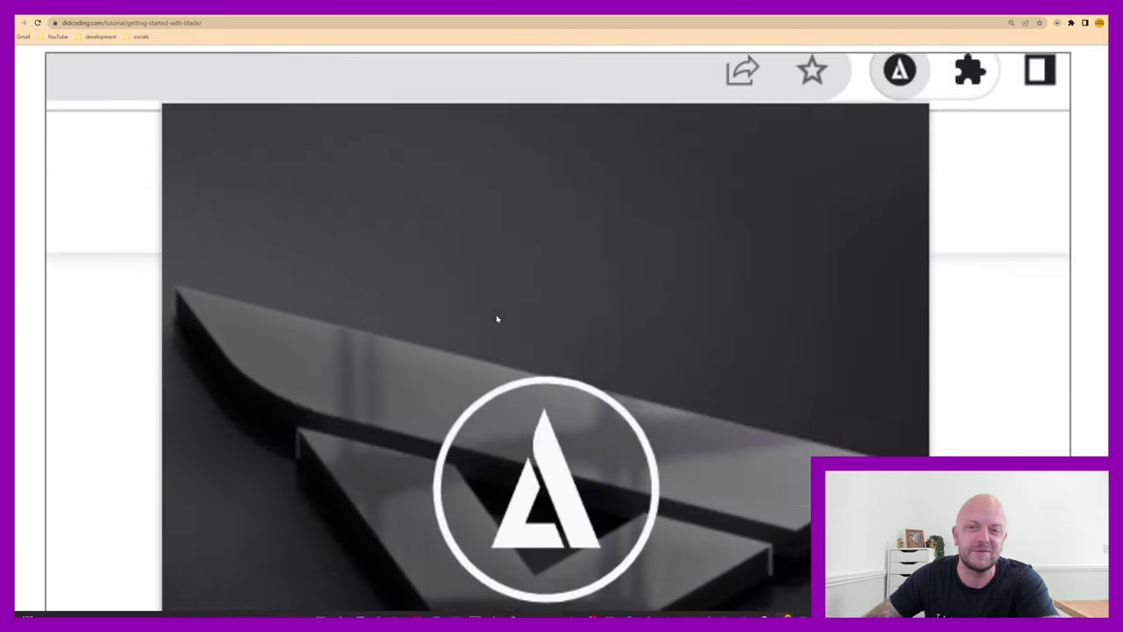
scroll(496, 319, down, 5)
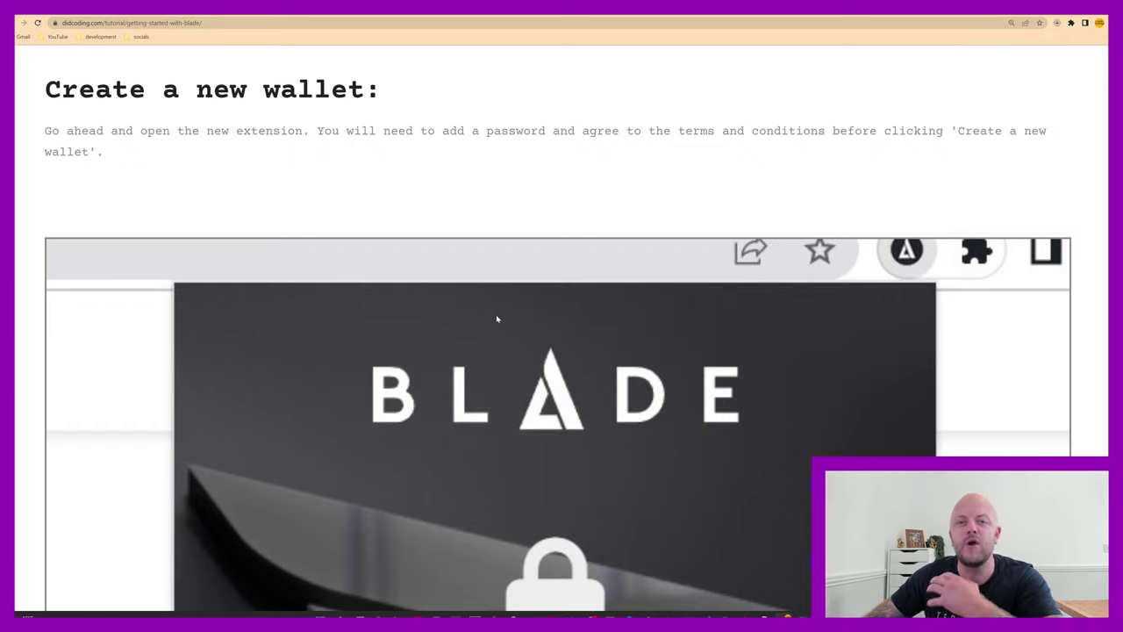